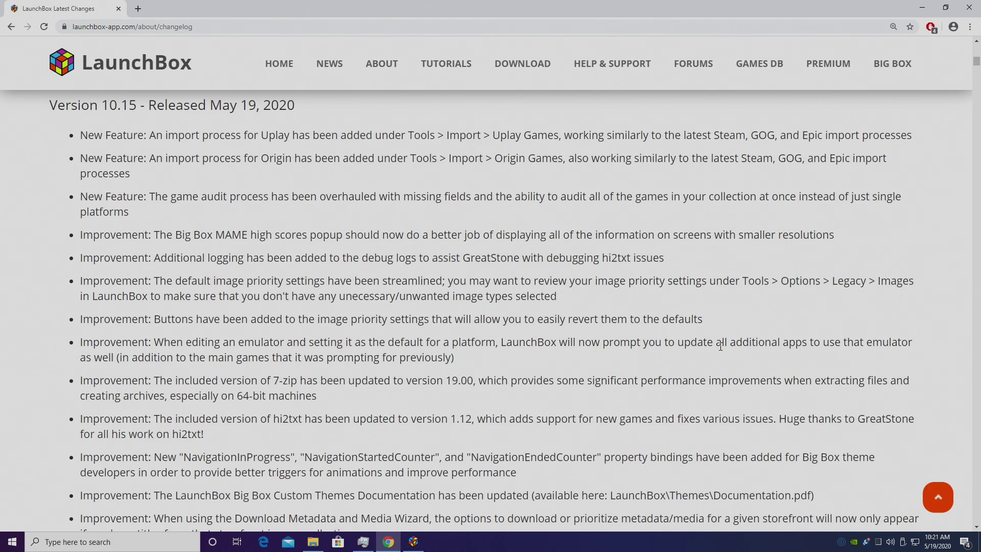
- Read the LaunchBox 10.15 changelog fixes, highlighting the Retro Score sidebar, Big Box music shuffle and DirectInput library entries
{"action": "scroll", "coordinate": [720, 347], "scroll_direction": "up", "scroll_amount": 2}
{"action": "scroll", "coordinate": [719, 347], "scroll_direction": "down", "scroll_amount": 2}
{"action": "scroll", "coordinate": [719, 347], "scroll_direction": "down", "scroll_amount": 5}
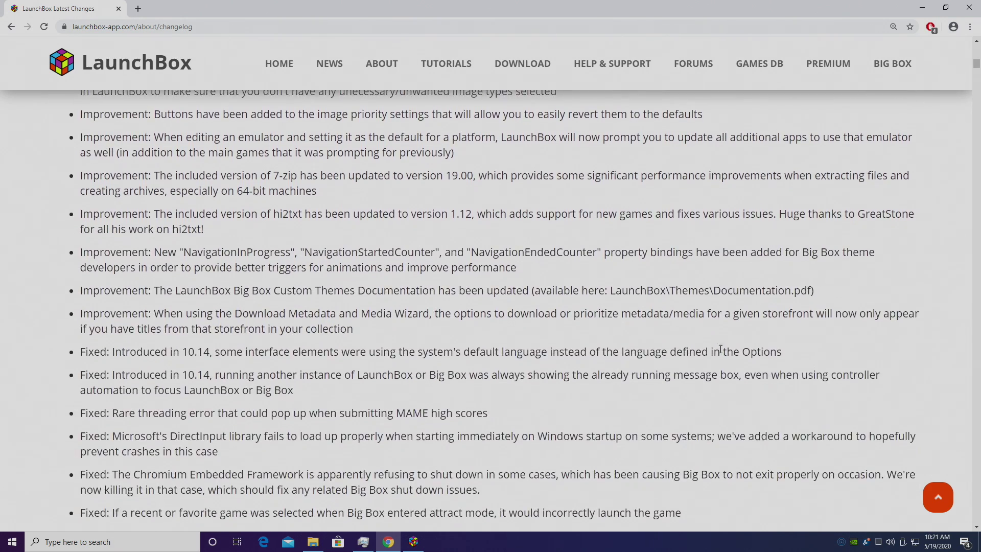
{"action": "scroll", "coordinate": [720, 358], "scroll_direction": "up", "scroll_amount": 5}
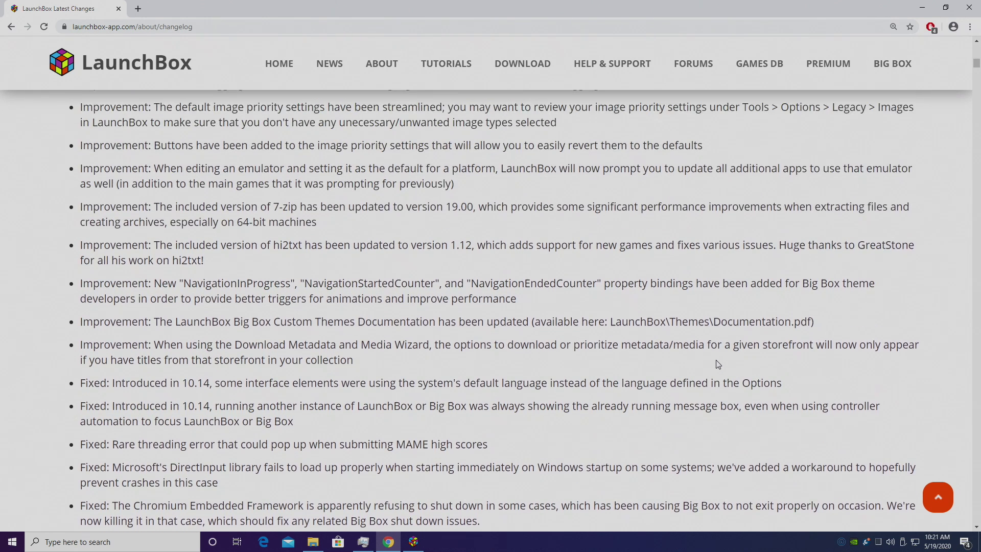
{"action": "scroll", "coordinate": [717, 363], "scroll_direction": "up", "scroll_amount": 1}
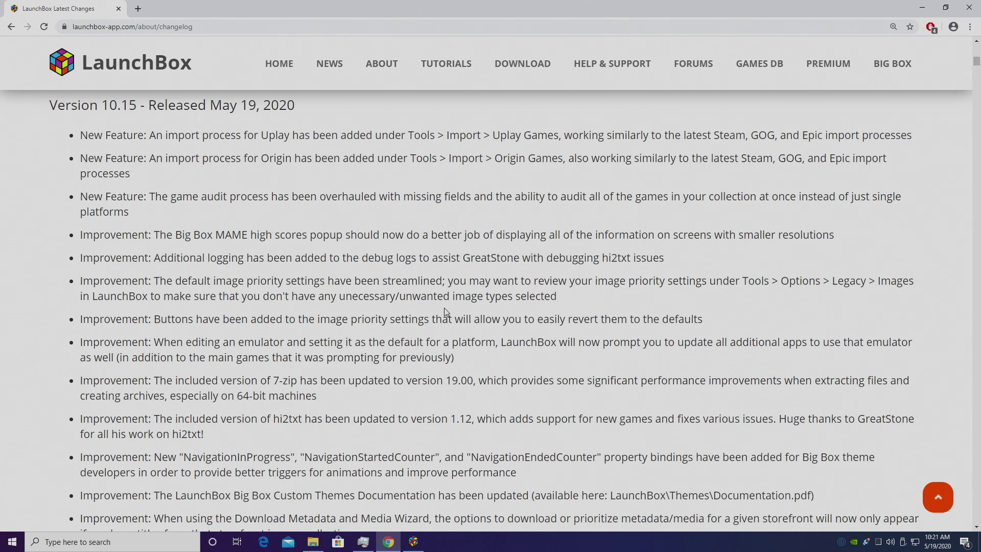
{"action": "scroll", "coordinate": [446, 312], "scroll_direction": "down", "scroll_amount": 7}
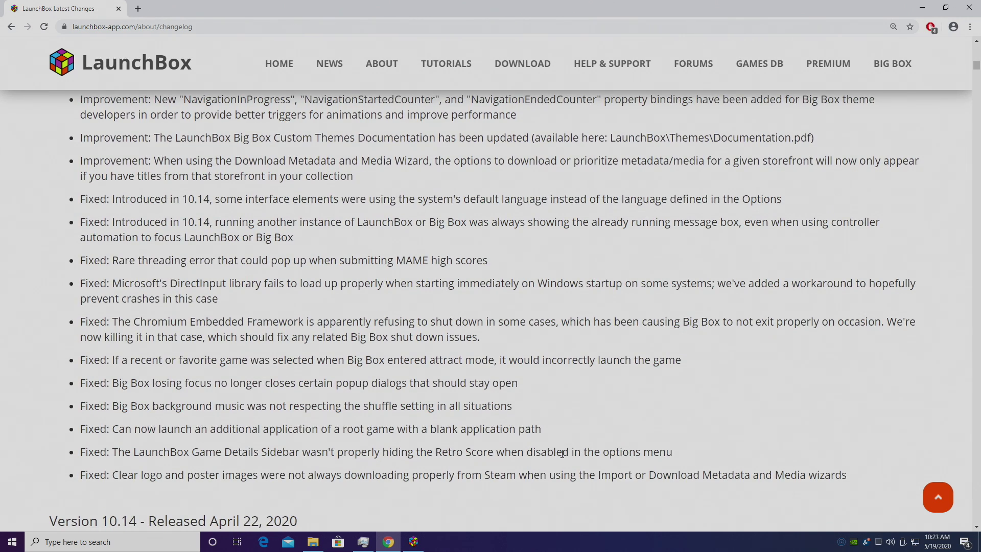
{"action": "triple_click", "coordinate": [562, 453]}
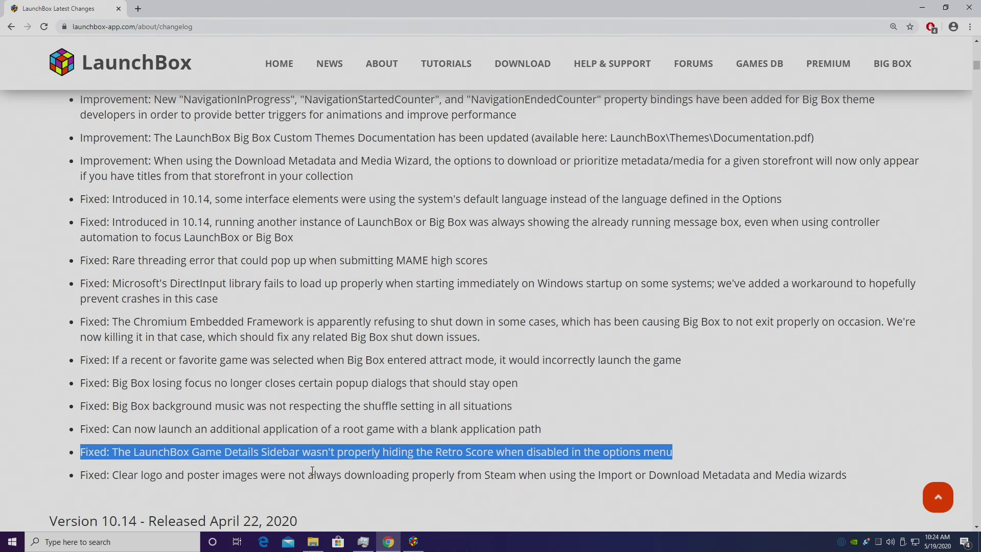
{"action": "triple_click", "coordinate": [291, 410]}
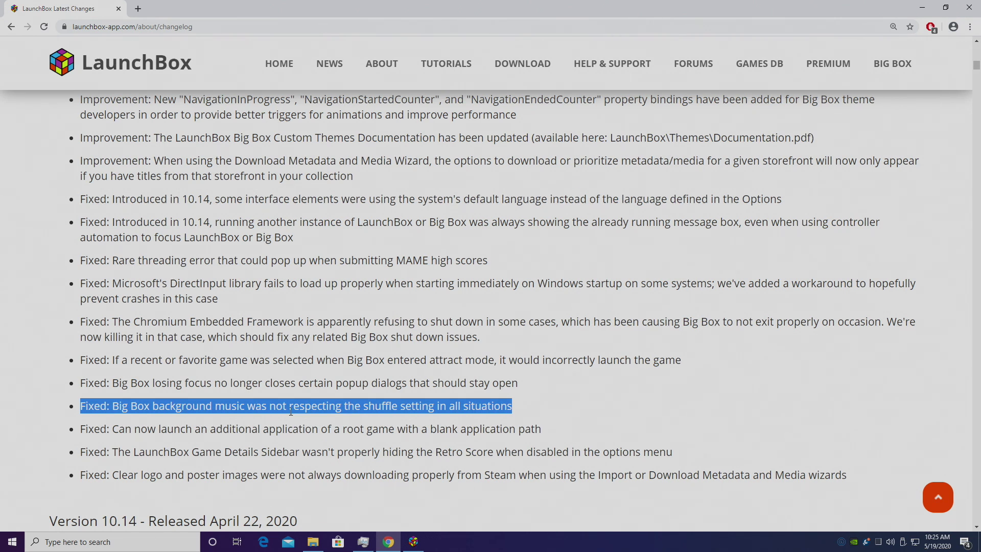
{"action": "triple_click", "coordinate": [251, 287]}
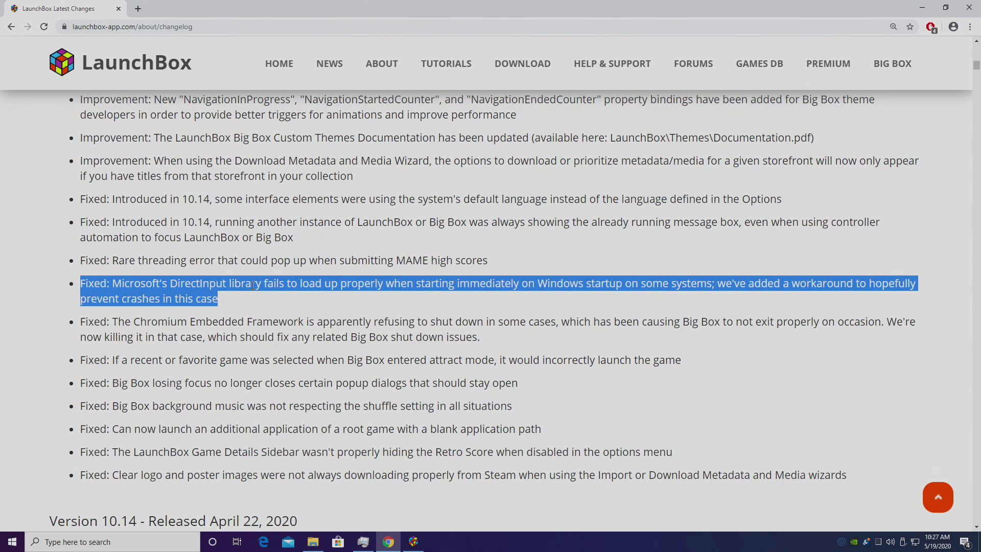
- Read the 10.15 improvements, highlighting the custom themes documentation, 7-zip and default image priority settings entries
{"action": "scroll", "coordinate": [492, 290], "scroll_direction": "up", "scroll_amount": 6}
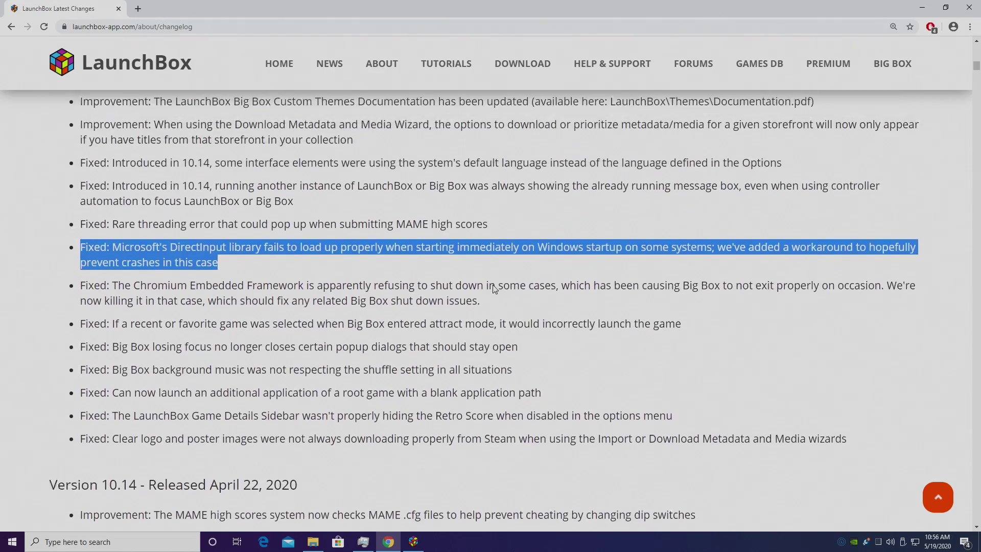
{"action": "scroll", "coordinate": [492, 289], "scroll_direction": "up", "scroll_amount": 1}
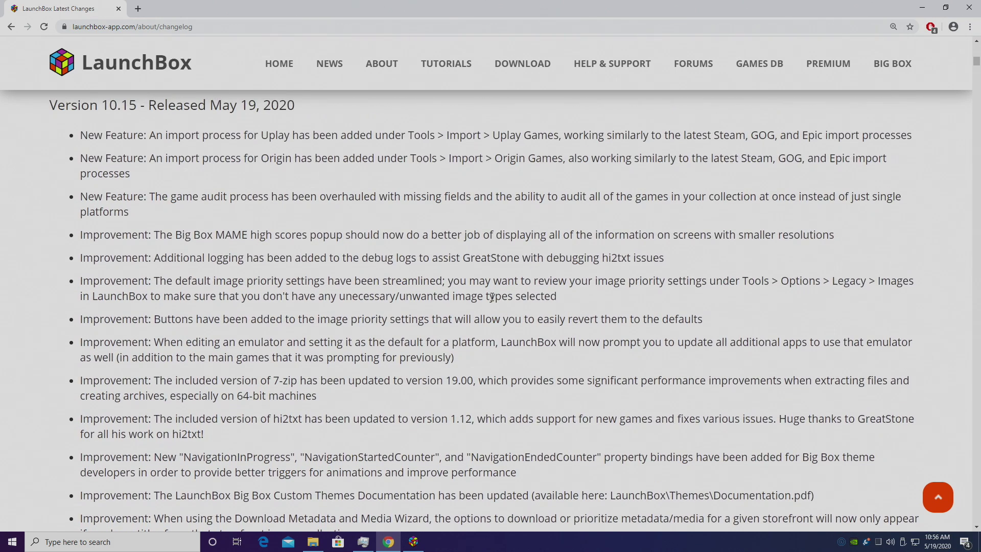
{"action": "scroll", "coordinate": [489, 301], "scroll_direction": "down", "scroll_amount": 3}
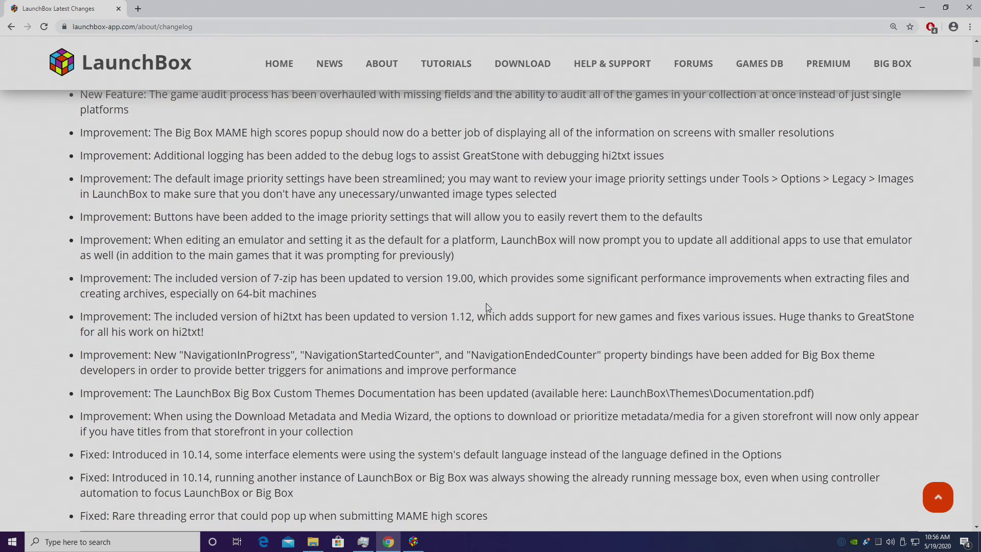
{"action": "triple_click", "coordinate": [448, 390]}
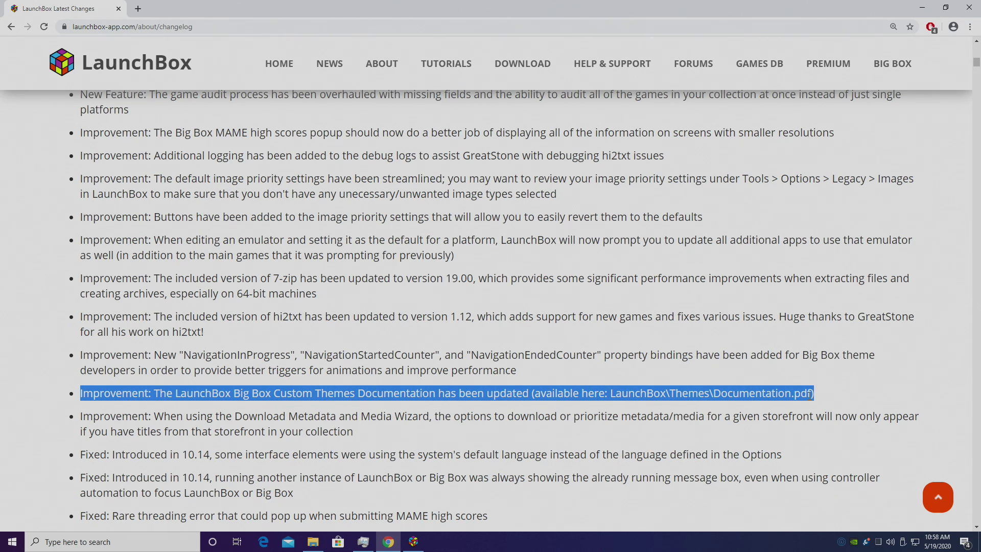
{"action": "triple_click", "coordinate": [293, 281]}
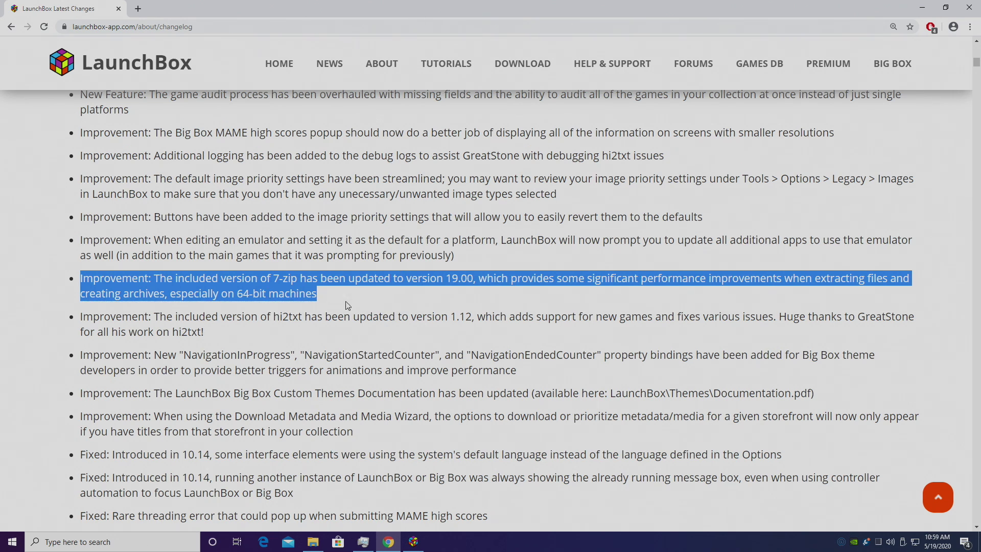
{"action": "triple_click", "coordinate": [344, 279]}
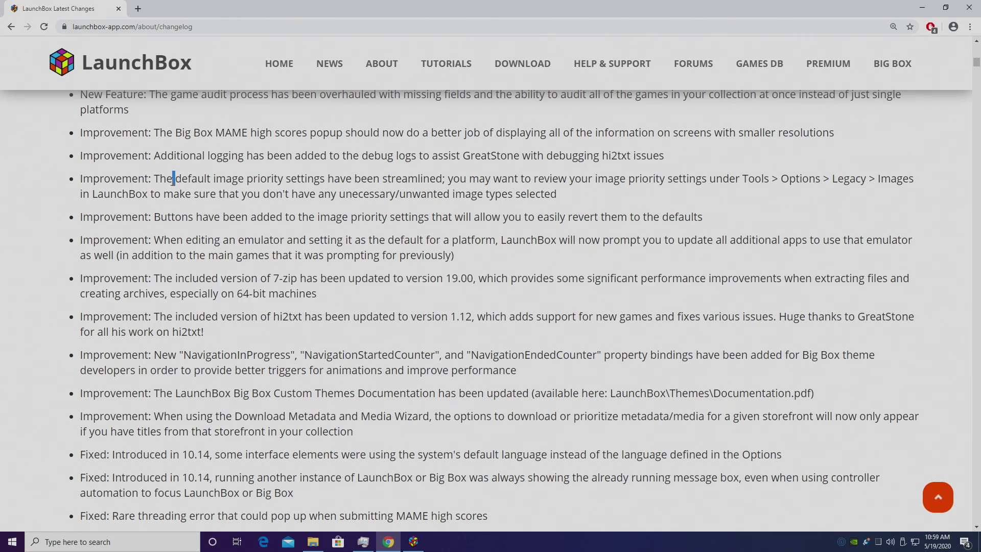
{"action": "triple_click", "coordinate": [172, 180]}
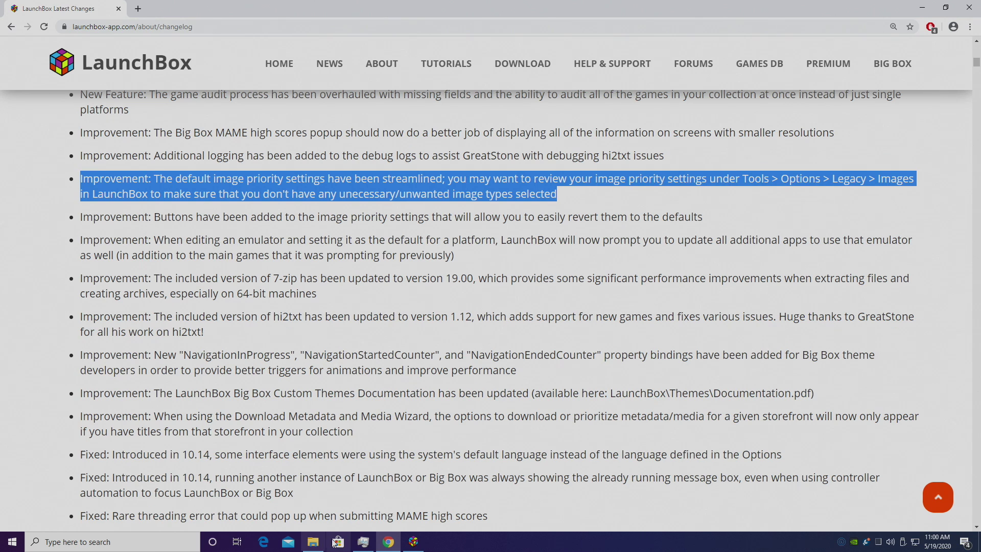
- Switch to LaunchBox and open the Box Front Priorities page of the legacy image options
{"action": "left_click", "coordinate": [413, 543]}
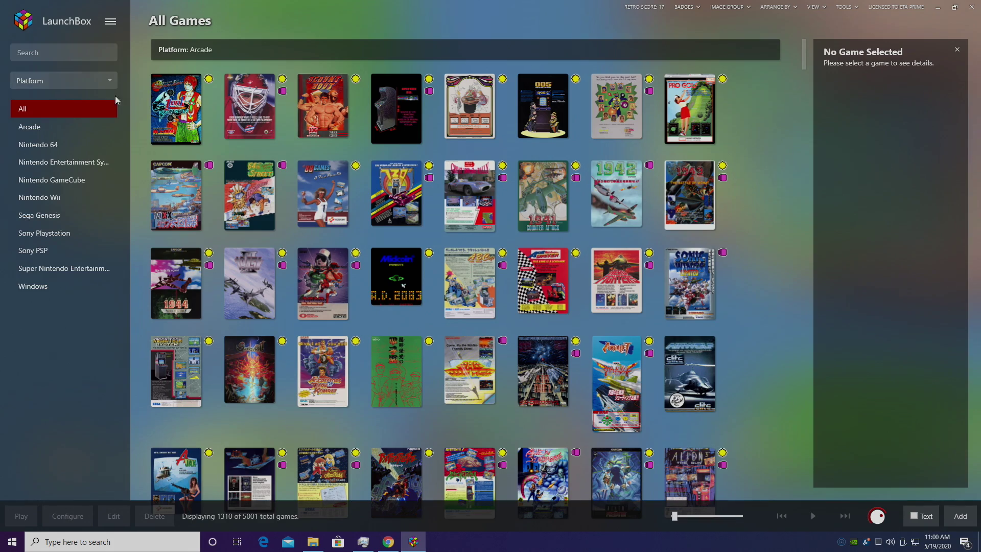
{"action": "left_click", "coordinate": [110, 22]}
{"action": "mouse_move", "coordinate": [156, 85]}
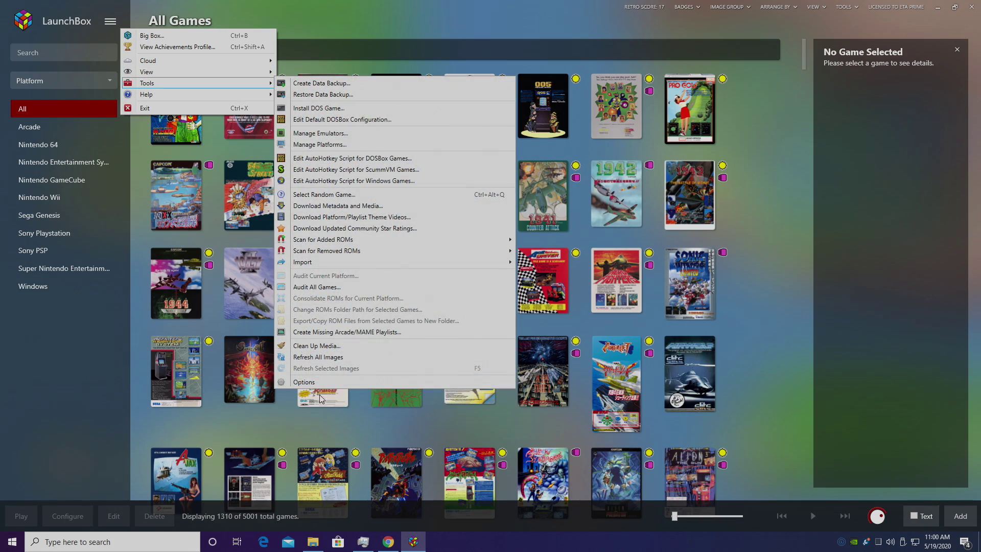
{"action": "left_click", "coordinate": [304, 382]}
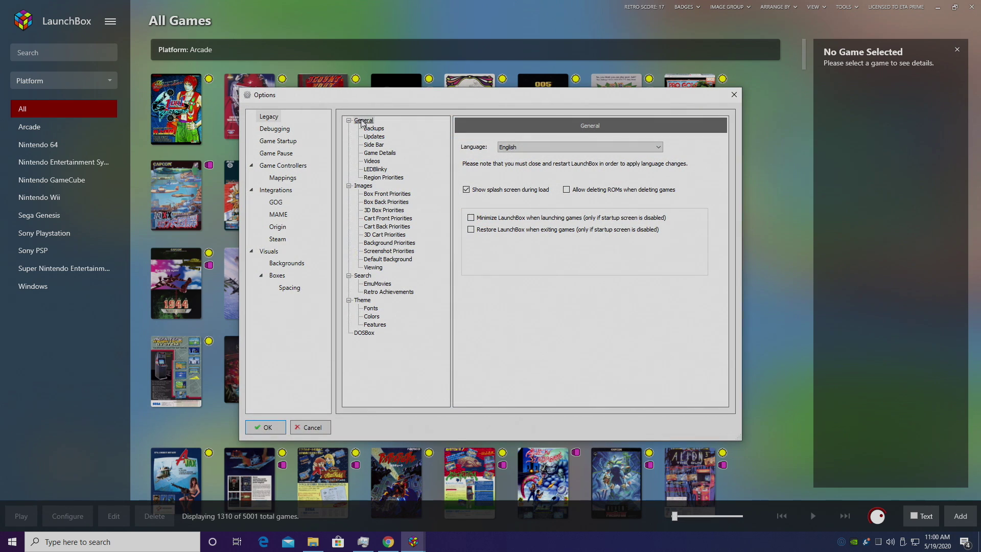
{"action": "left_click", "coordinate": [363, 186]}
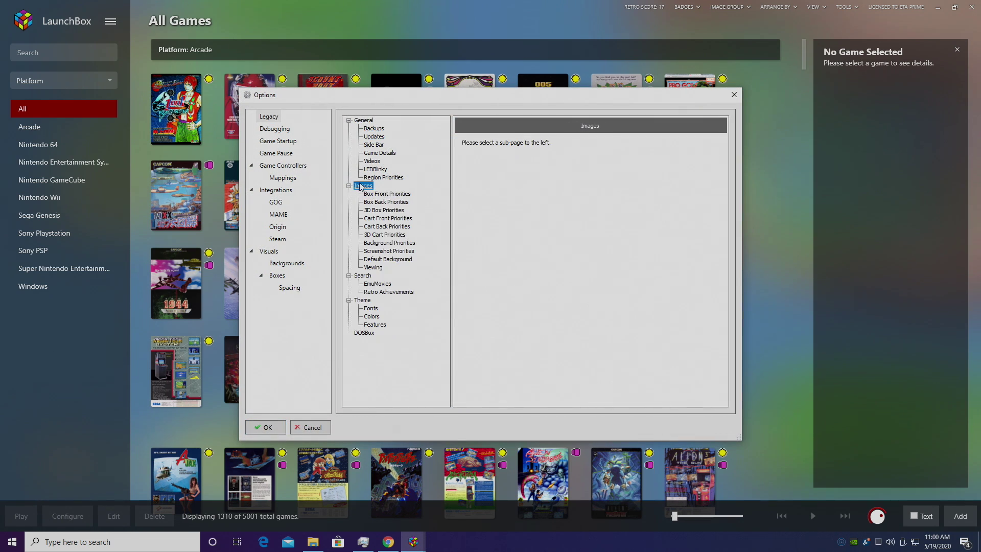
{"action": "left_click", "coordinate": [377, 194]}
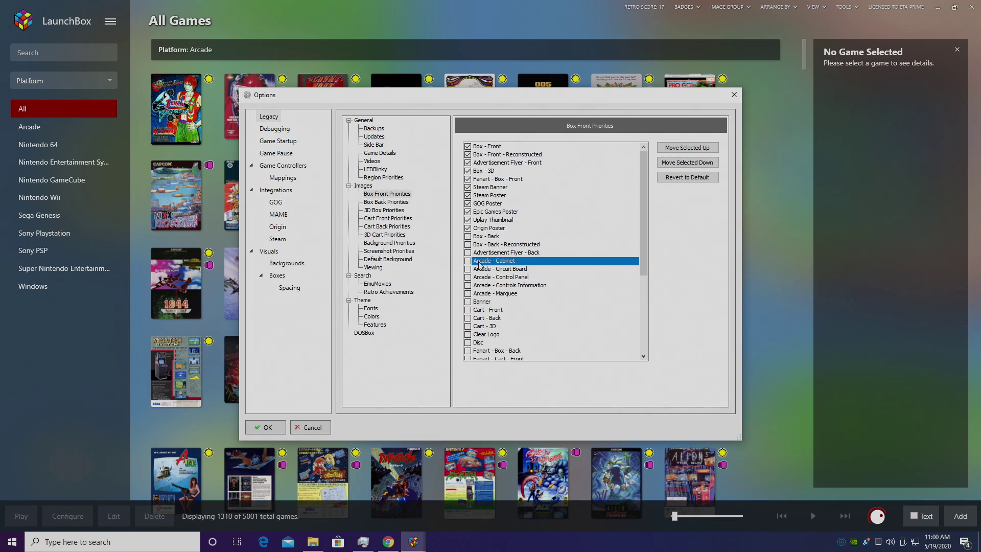
- Enable the Arcade - Cabinet, Arcade - Circuit Board and Arcade - Control Panel image types in the box front priorities
{"action": "key", "text": "space"}
{"action": "left_click", "coordinate": [496, 269]}
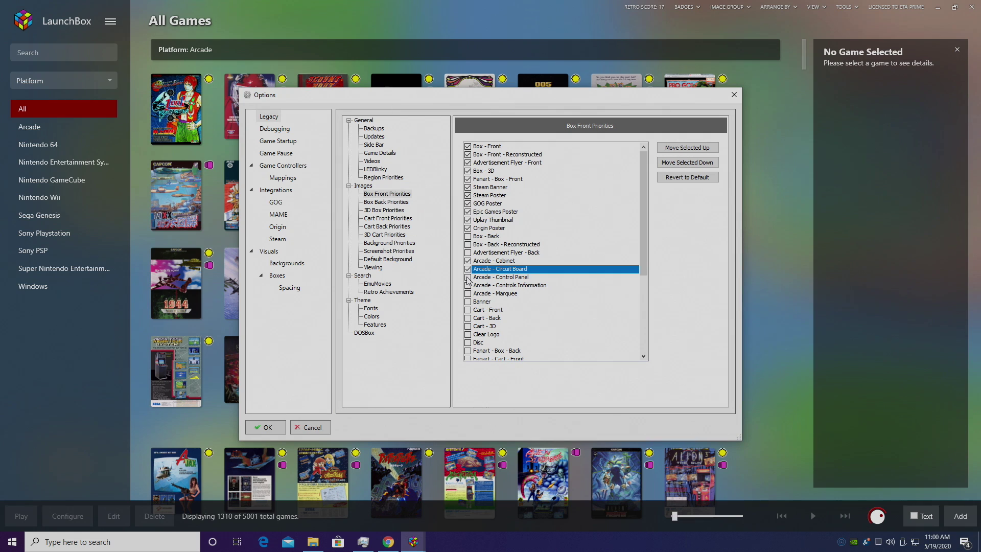
{"action": "left_click", "coordinate": [467, 269]}
{"action": "left_click", "coordinate": [468, 278]}
{"action": "left_click", "coordinate": [468, 286]}
{"action": "left_click", "coordinate": [468, 277]}
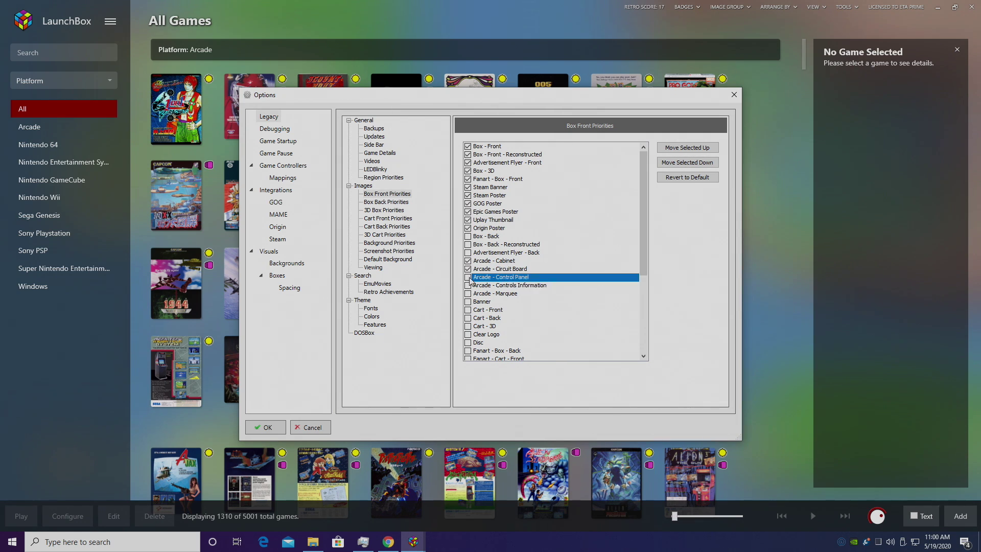
{"action": "left_click", "coordinate": [468, 277]}
{"action": "left_click", "coordinate": [468, 286]}
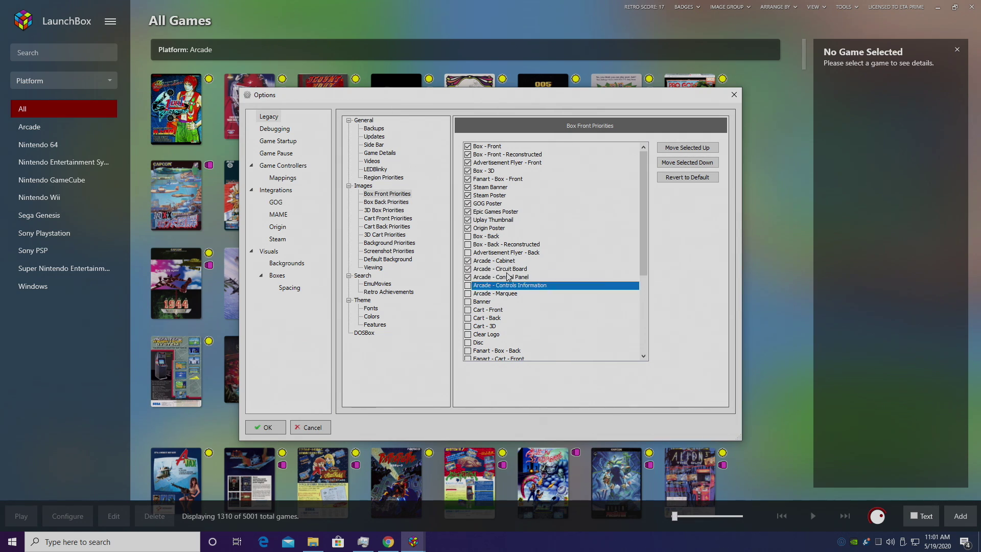
{"action": "left_click", "coordinate": [468, 261]}
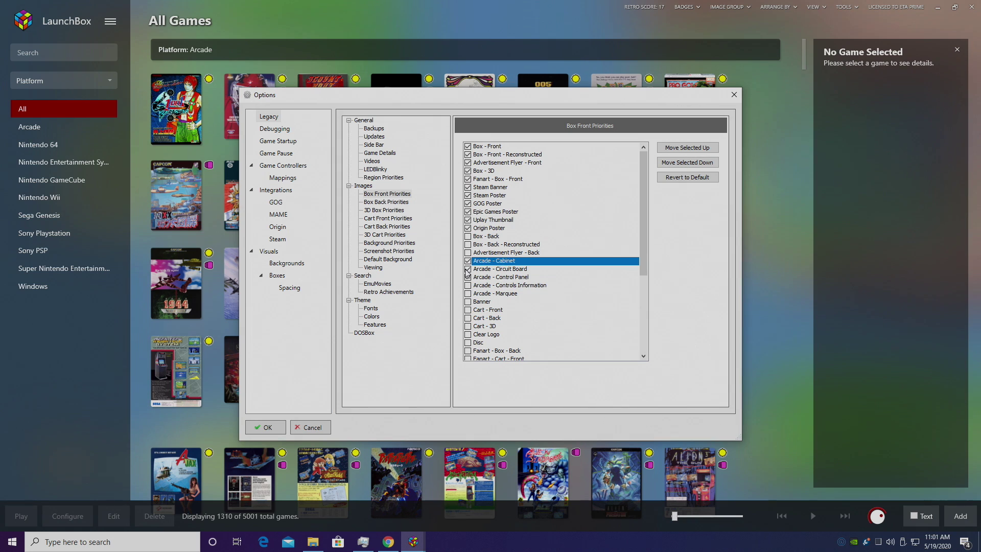
{"action": "left_click", "coordinate": [467, 269]}
{"action": "left_click", "coordinate": [468, 261]}
{"action": "left_click", "coordinate": [468, 277]}
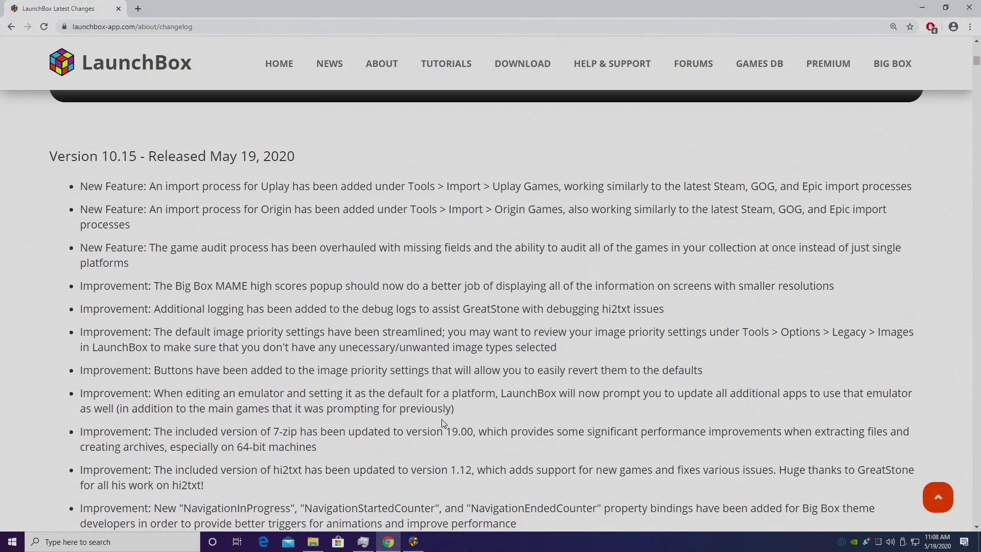
- Highlight the changelog entry about the overhauled game audit process, minimize the browser and switch to LaunchBox
{"action": "triple_click", "coordinate": [168, 249]}
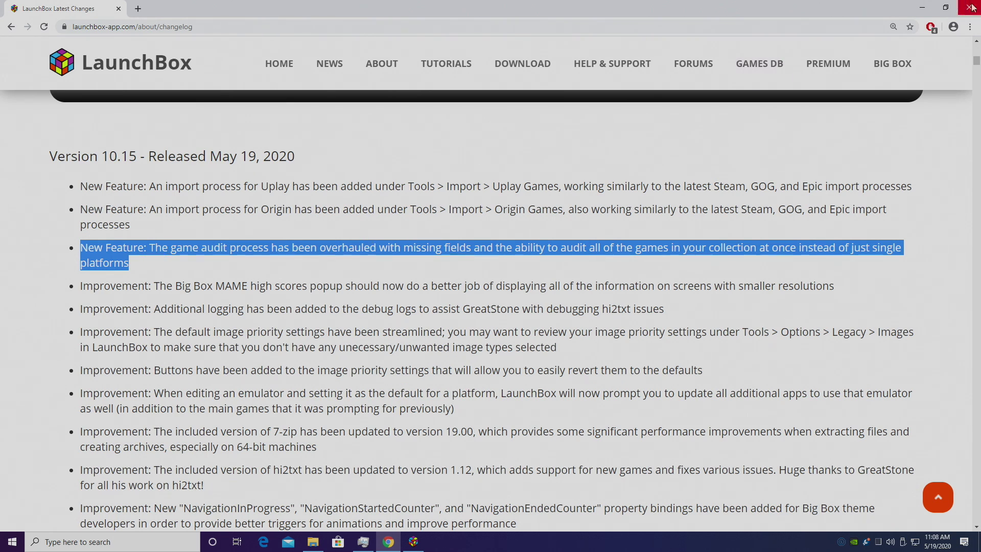
{"action": "left_click", "coordinate": [922, 7]}
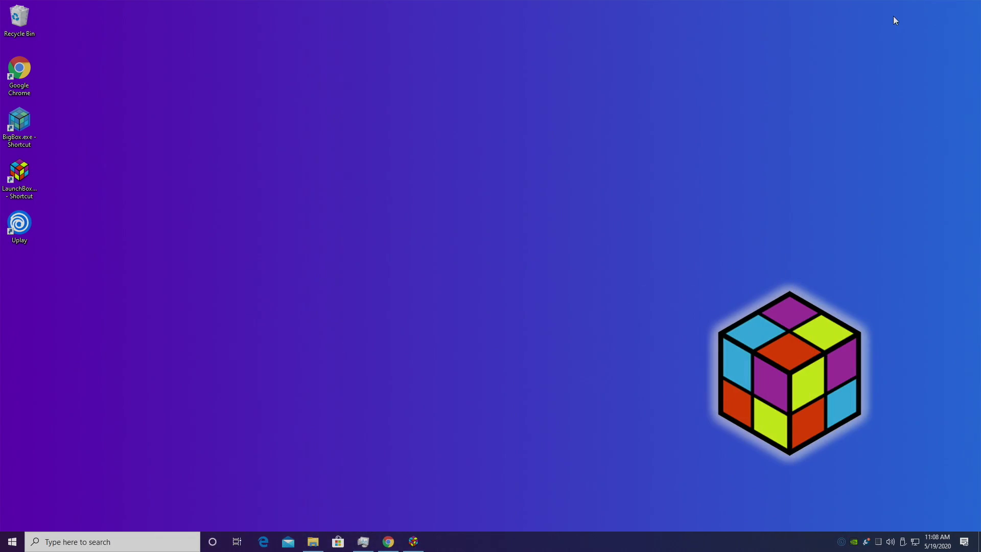
{"action": "left_click", "coordinate": [413, 541]}
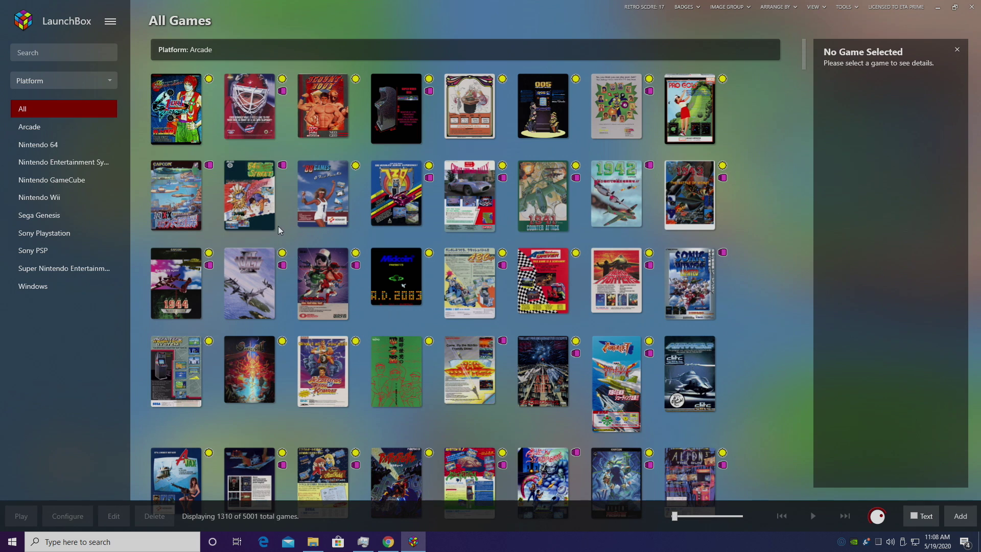
- Show the Nintendo 64 platform and open the audit of all games in the collection
{"action": "left_click", "coordinate": [51, 145]}
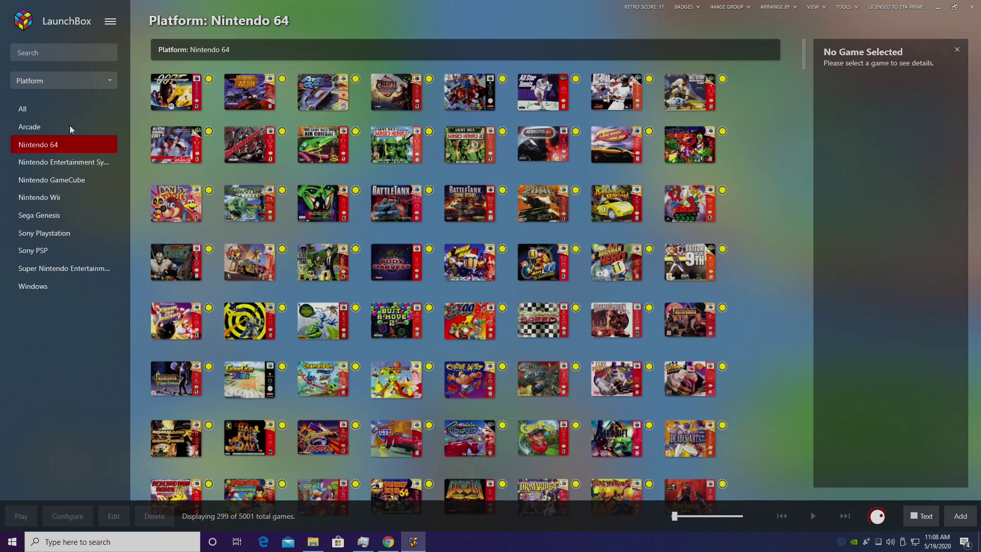
{"action": "left_click", "coordinate": [110, 23]}
{"action": "mouse_move", "coordinate": [144, 83]}
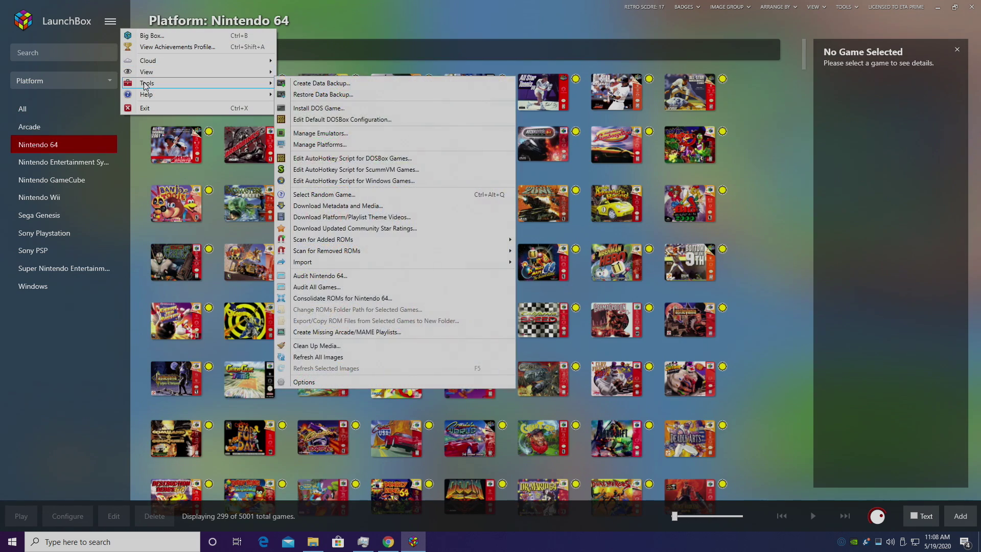
{"action": "left_click", "coordinate": [327, 288]}
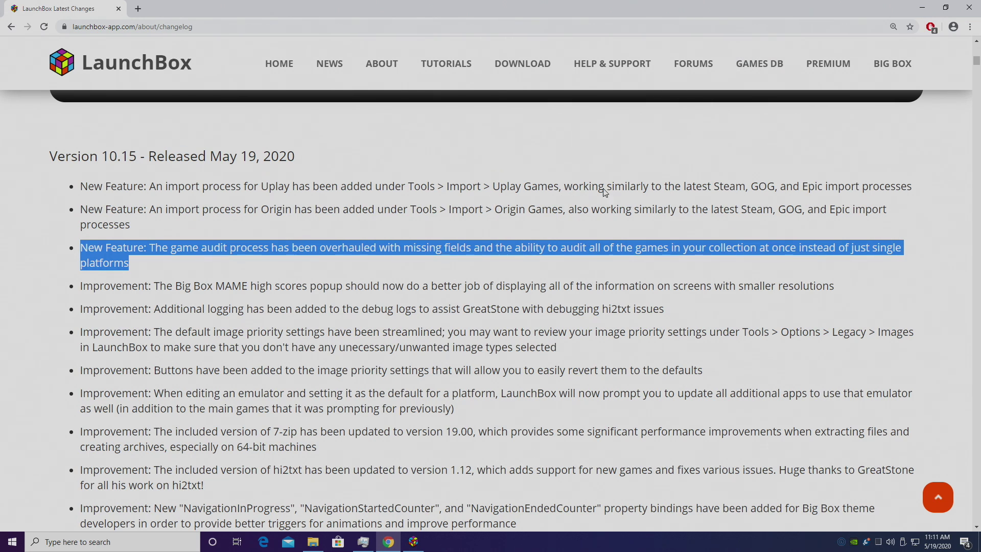
- Minimize the changelog browser window and start the Import Uplay Games Wizard in LaunchBox
{"action": "left_click", "coordinate": [922, 8]}
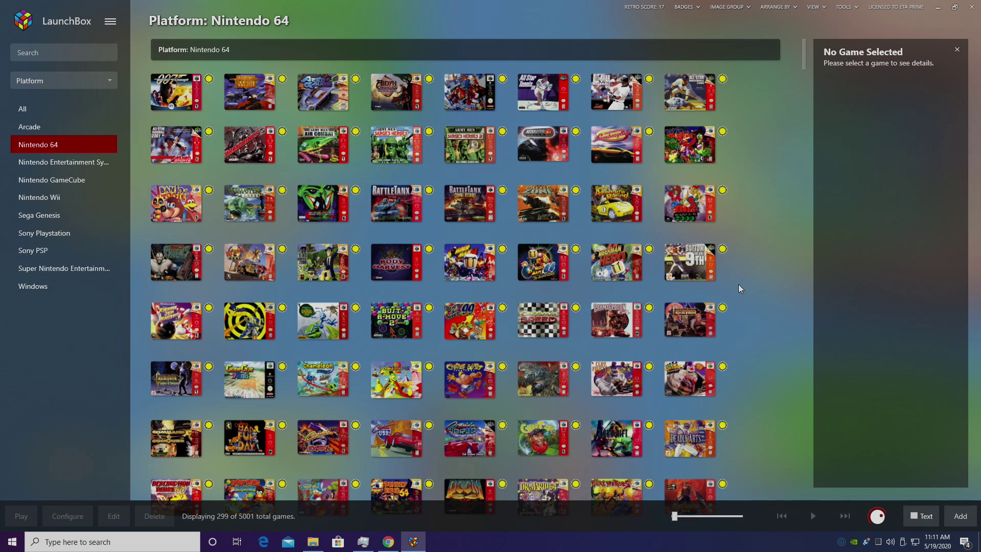
{"action": "left_click", "coordinate": [111, 21]}
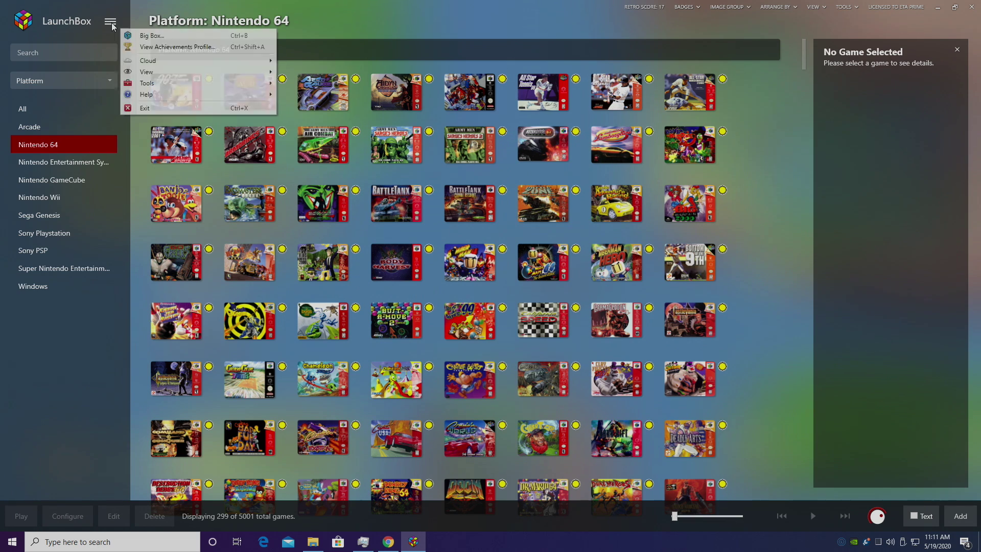
{"action": "mouse_move", "coordinate": [156, 87]}
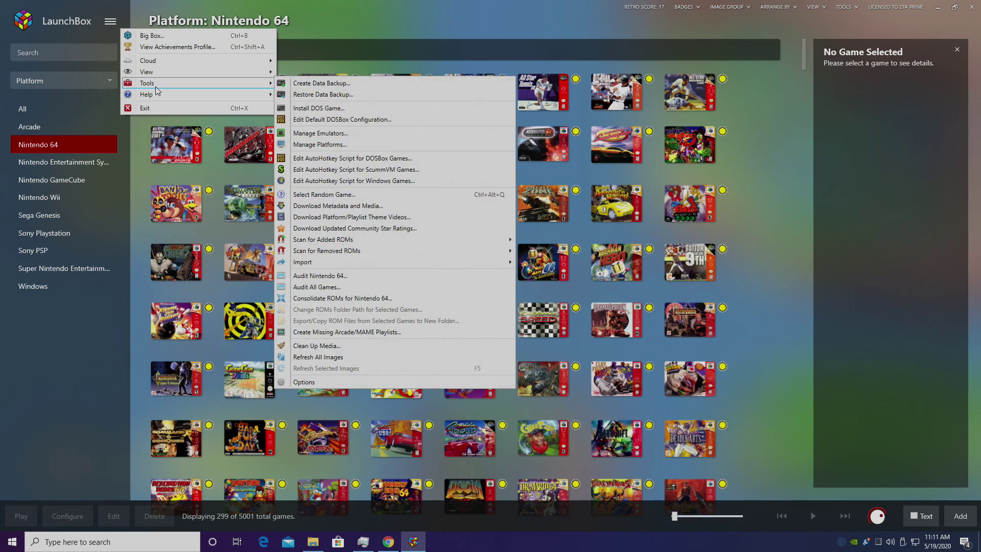
{"action": "mouse_move", "coordinate": [411, 262]}
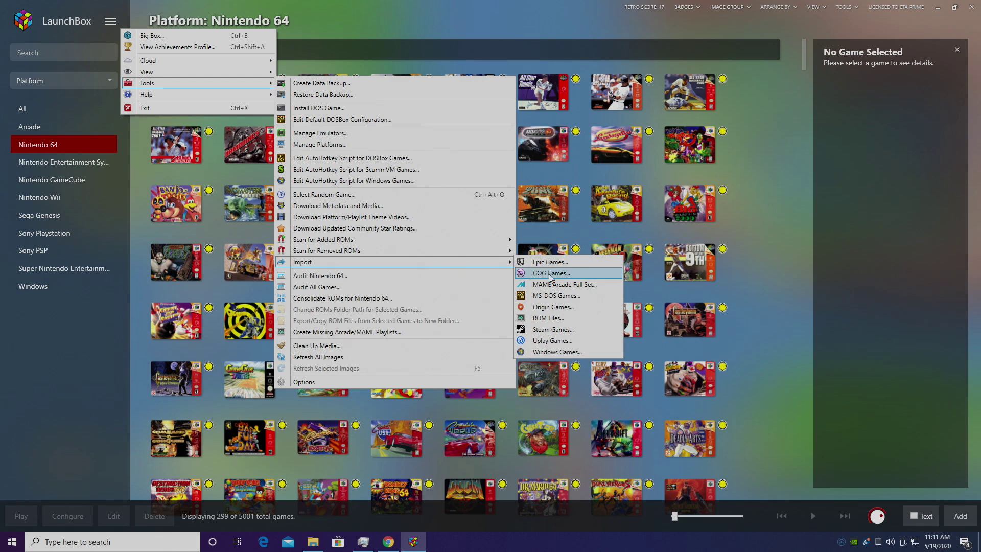
{"action": "left_click", "coordinate": [563, 341]}
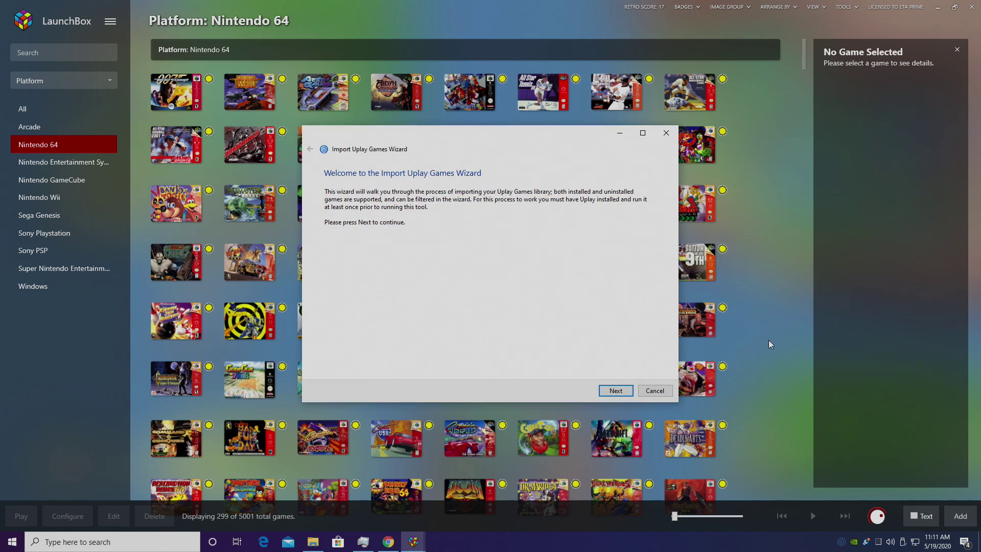
- Set up the Uplay import for the Windows platform, keeping the LaunchBox Games Database search and the default media and custom options
{"action": "left_click", "coordinate": [616, 391]}
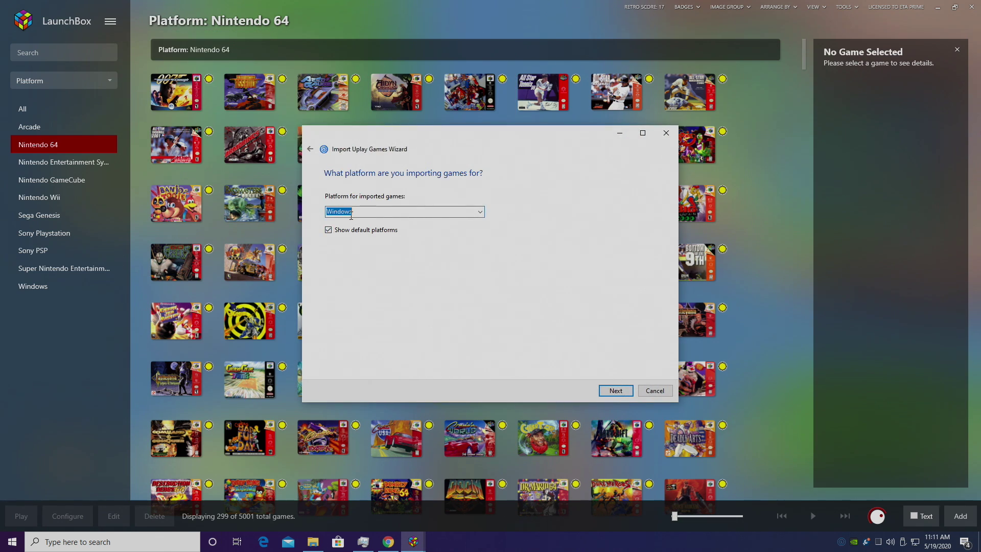
{"action": "left_click", "coordinate": [616, 391]}
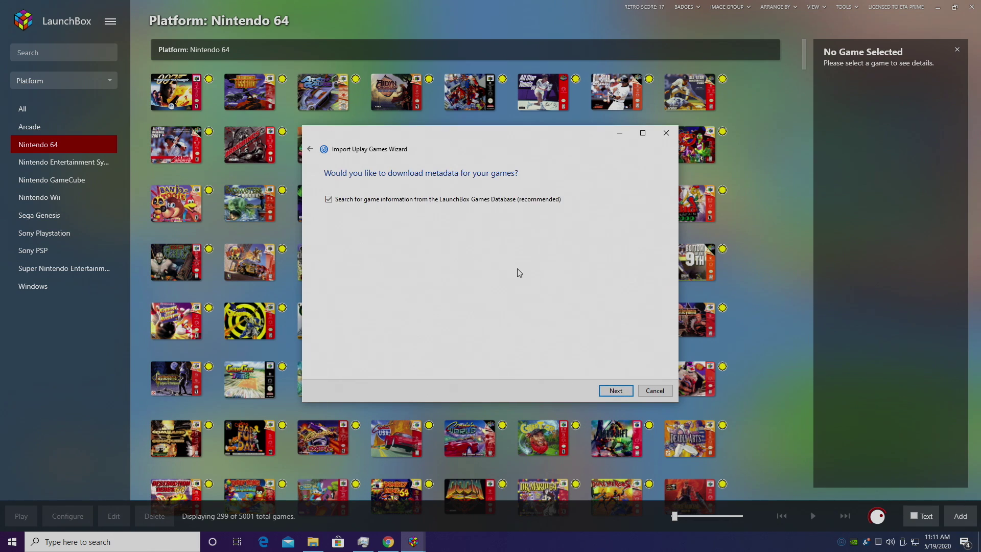
{"action": "left_click", "coordinate": [615, 390]}
{"action": "left_click", "coordinate": [615, 390]}
{"action": "left_click", "coordinate": [616, 390]}
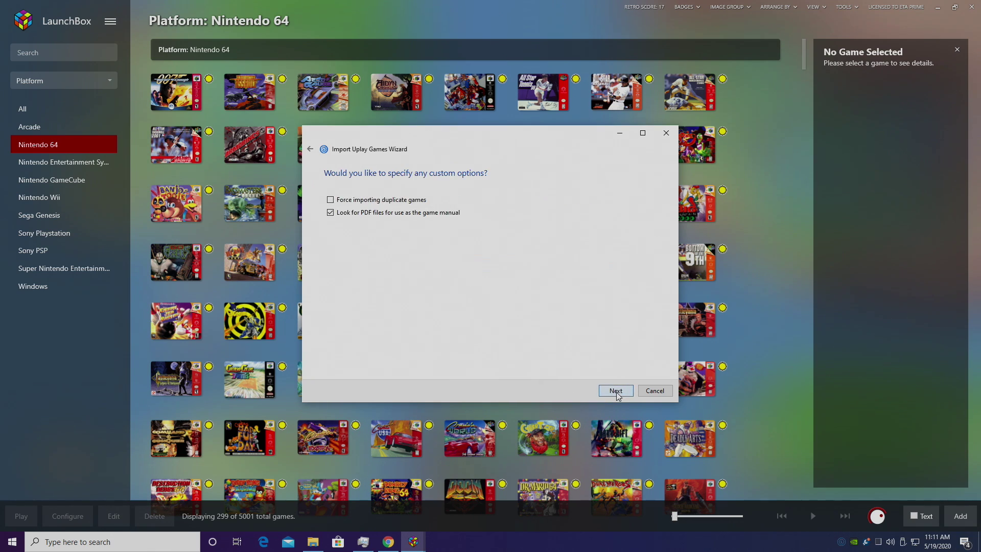
{"action": "left_click", "coordinate": [616, 391]}
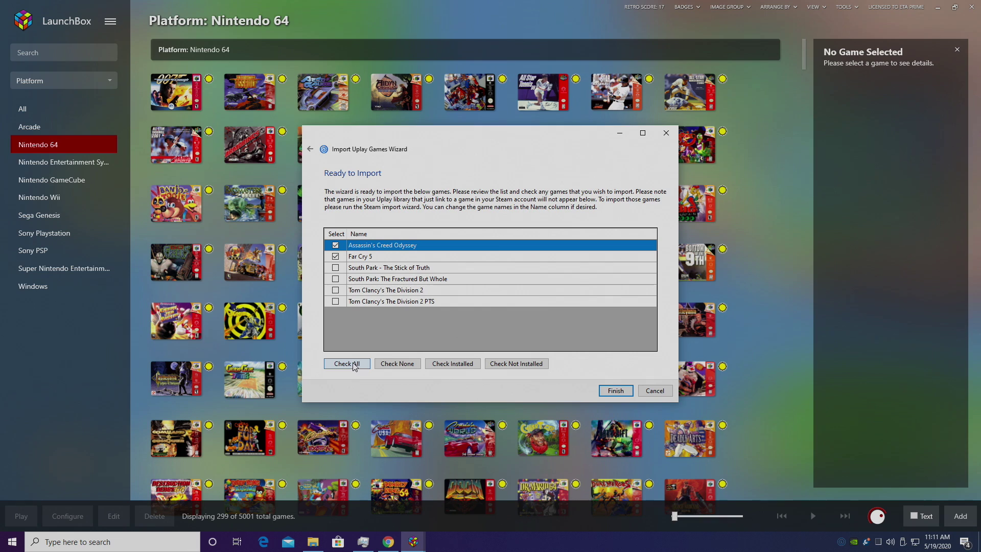
- Try the bulk selections for all, no, installed and not installed games on the Uplay import list
{"action": "left_click", "coordinate": [353, 365]}
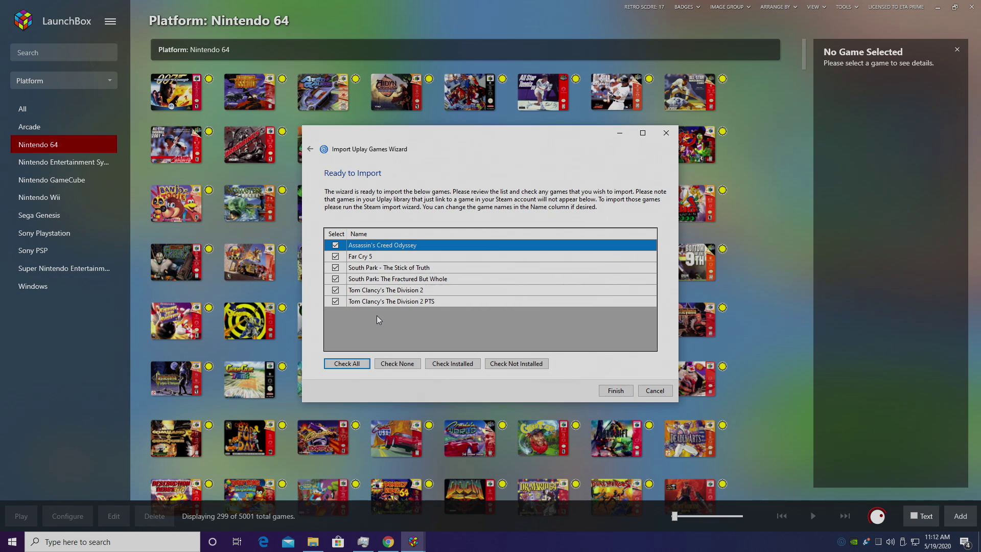
{"action": "left_click", "coordinate": [405, 363]}
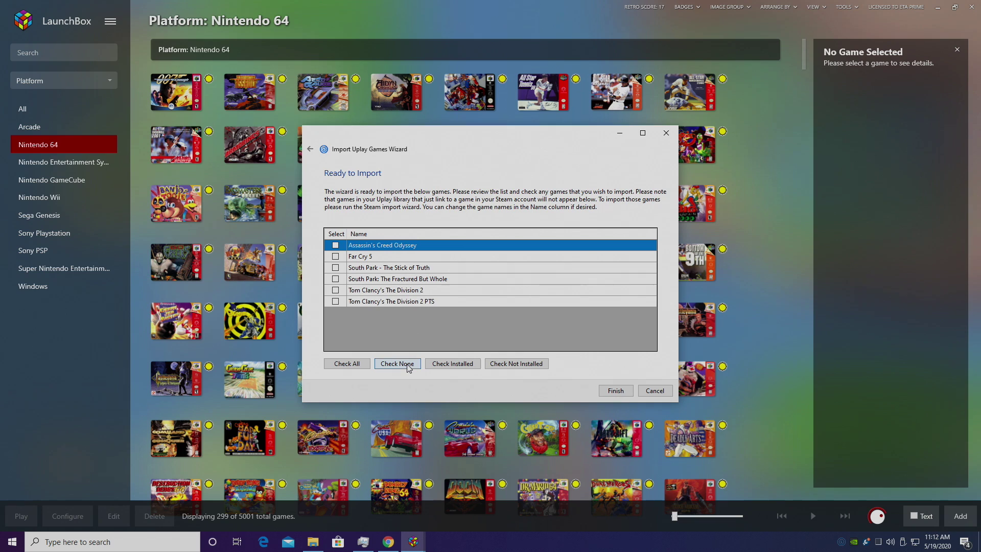
{"action": "left_click", "coordinate": [457, 365]}
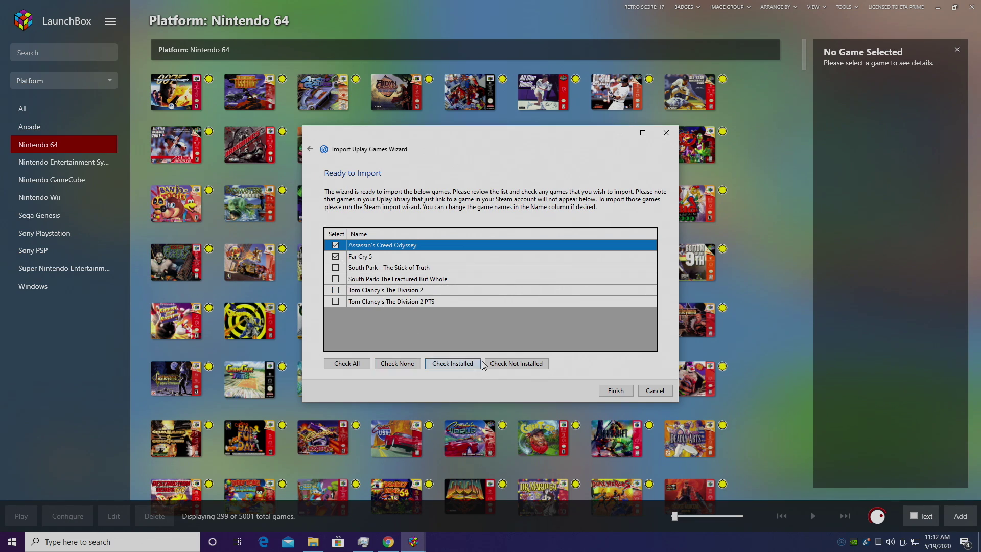
{"action": "left_click", "coordinate": [516, 363]}
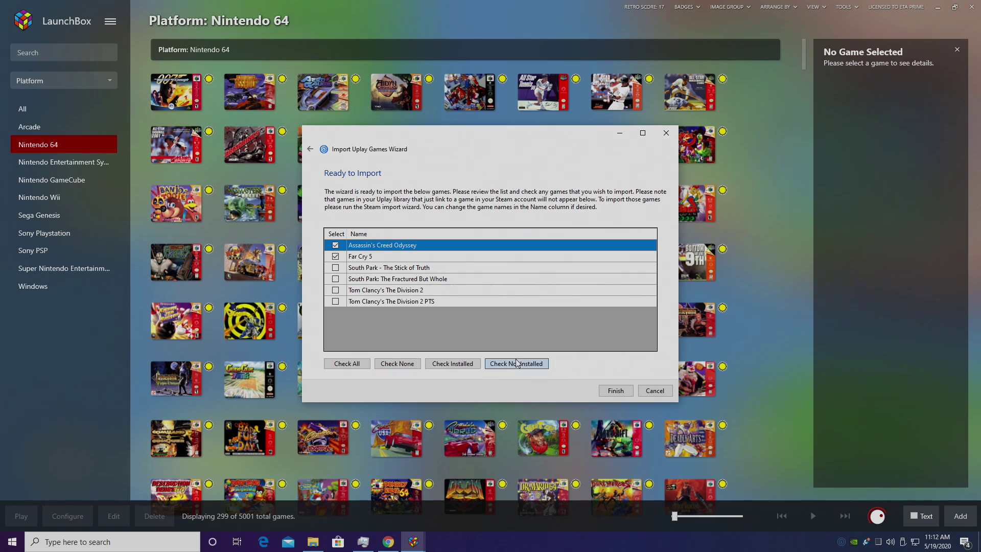
- Import only the installed Uplay games, Assassin's Creed Odyssey and Far Cry 5, and show the Windows platform
{"action": "left_click", "coordinate": [457, 368]}
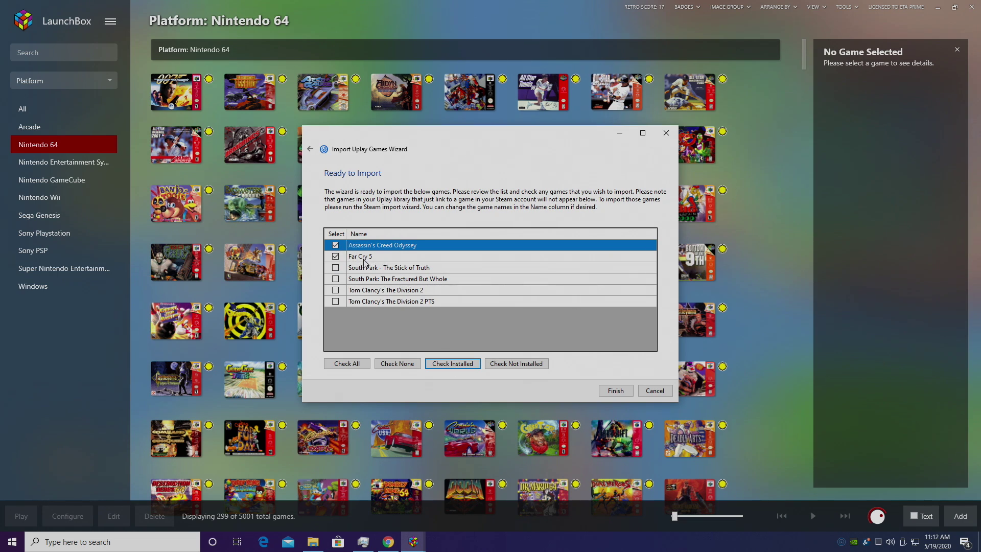
{"action": "left_click", "coordinate": [615, 390]}
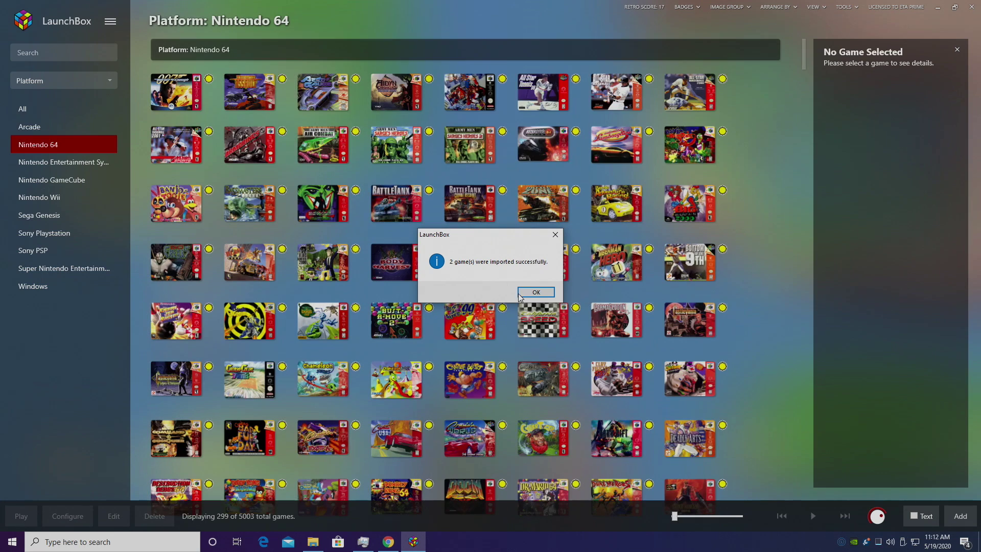
{"action": "left_click", "coordinate": [534, 290]}
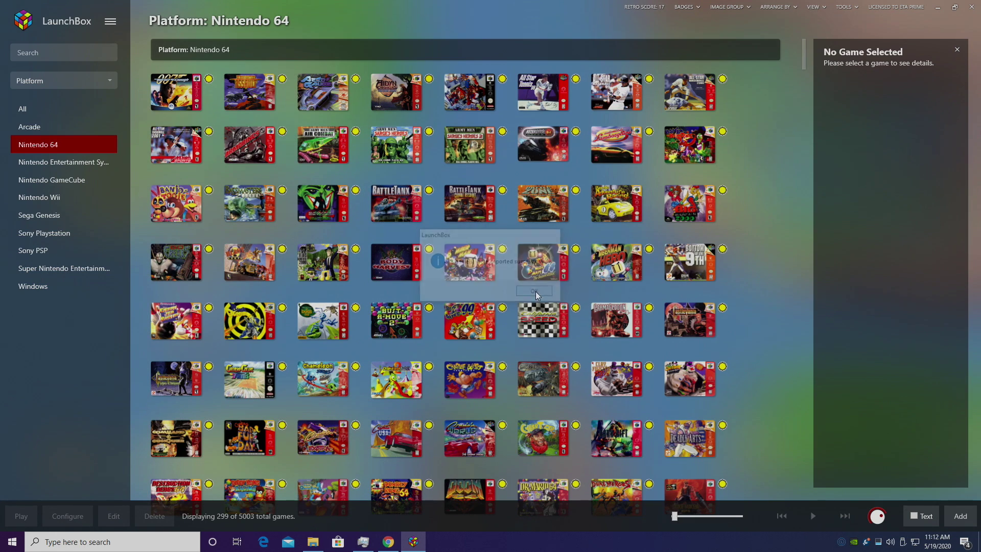
{"action": "left_click", "coordinate": [36, 286]}
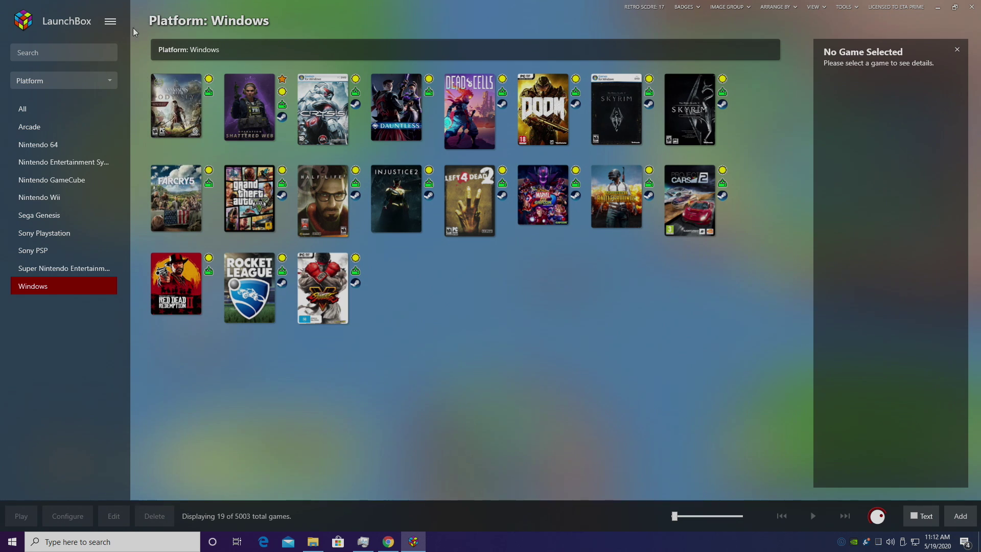
- Start the Origin games import for the Windows platform with the default metadata, media and custom options
{"action": "left_click", "coordinate": [110, 22]}
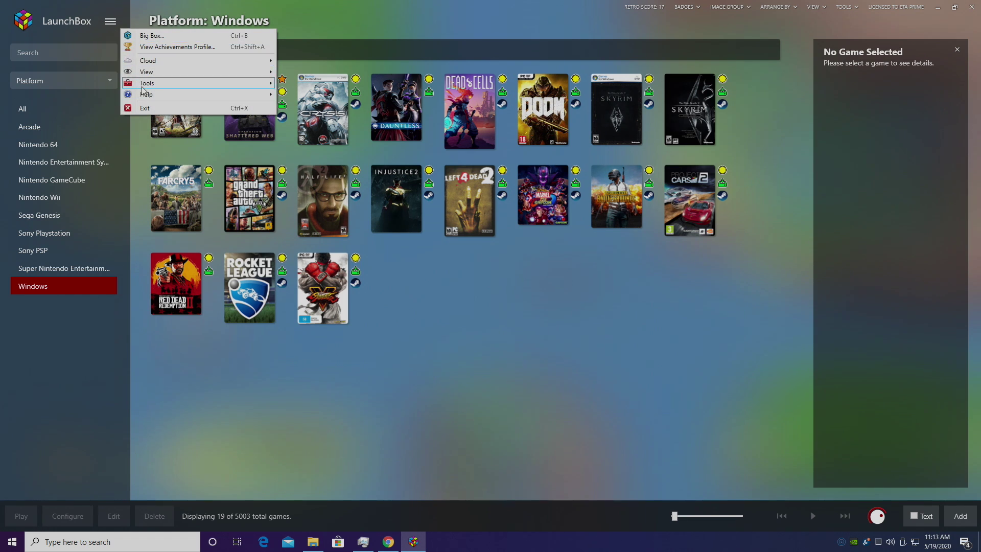
{"action": "mouse_move", "coordinate": [153, 82]}
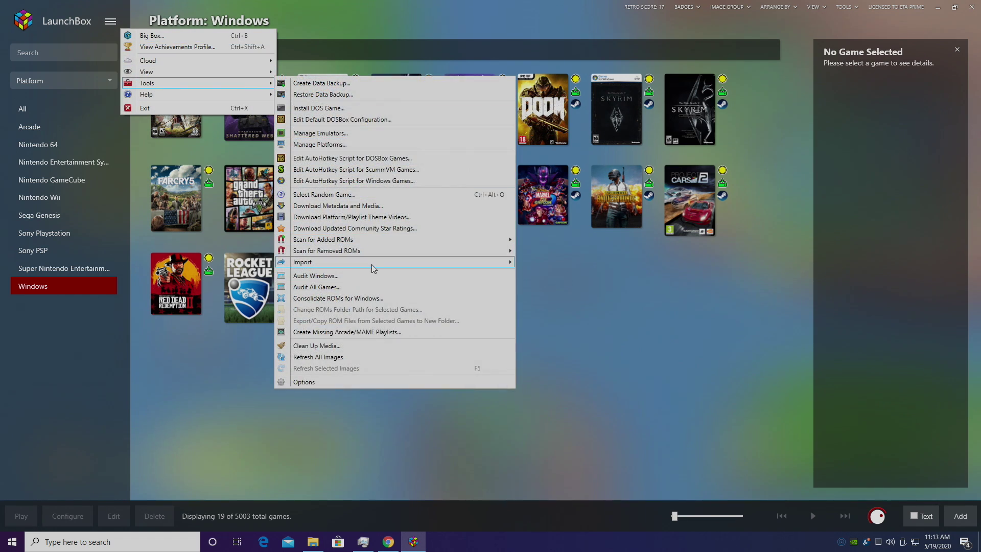
{"action": "mouse_move", "coordinate": [372, 263]}
{"action": "left_click", "coordinate": [534, 307]}
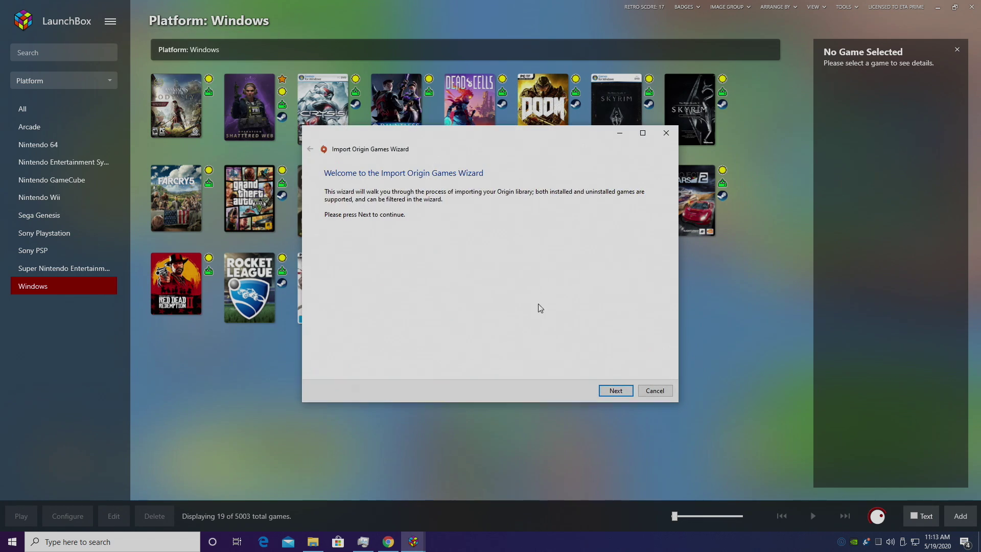
{"action": "left_click", "coordinate": [617, 392]}
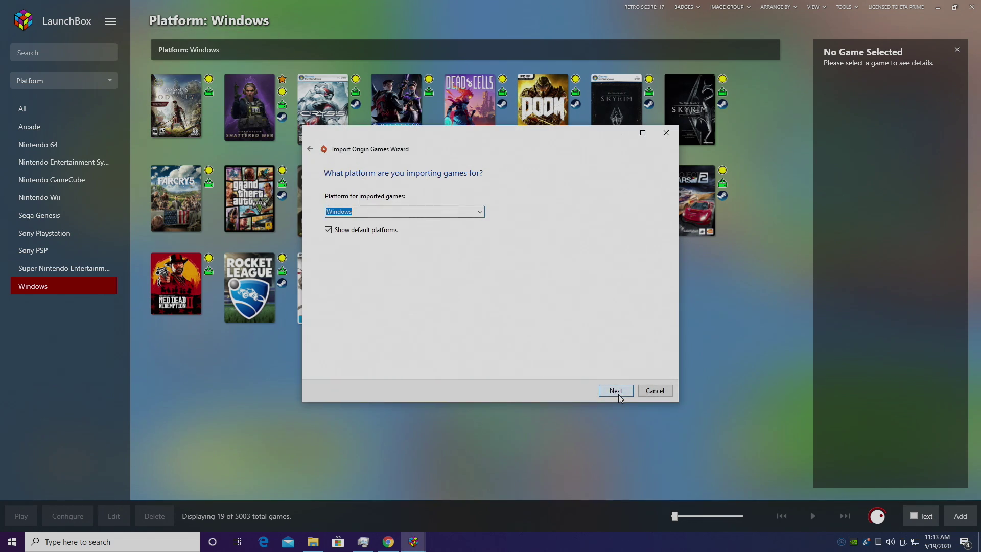
{"action": "left_click", "coordinate": [617, 391]}
{"action": "left_click", "coordinate": [616, 390]}
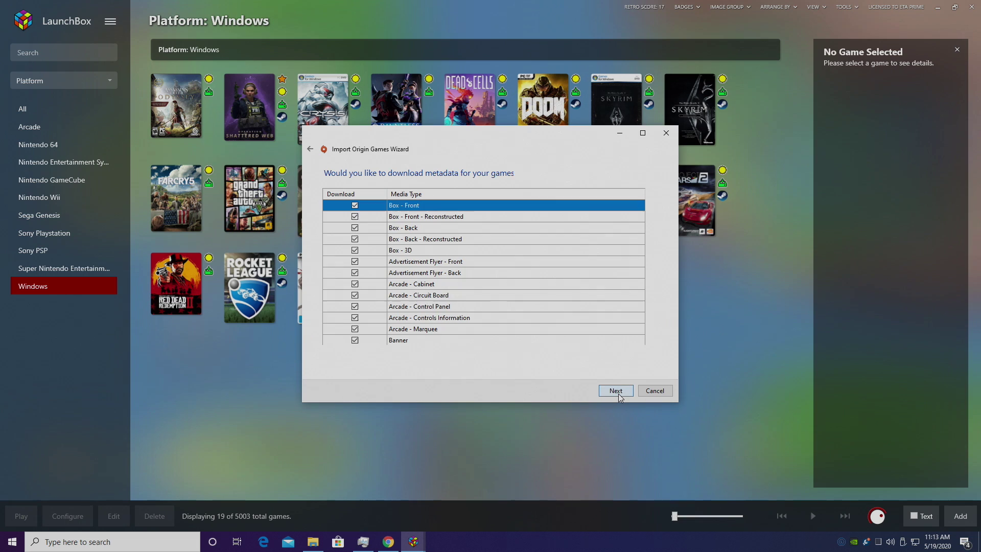
{"action": "left_click", "coordinate": [616, 391]}
{"action": "left_click", "coordinate": [617, 391]}
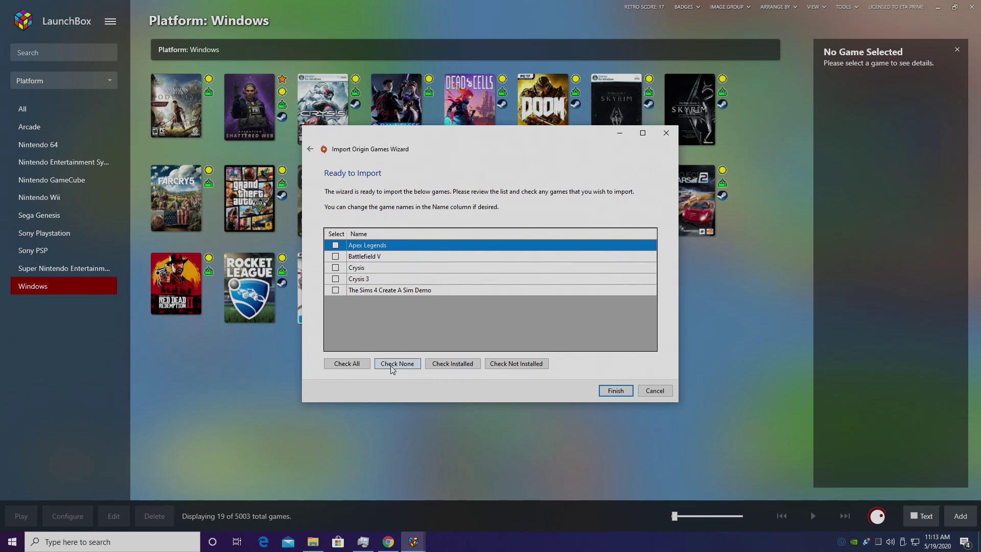
- Include all listed Origin games in the import, run it and dismiss the completion message
{"action": "left_click", "coordinate": [357, 365]}
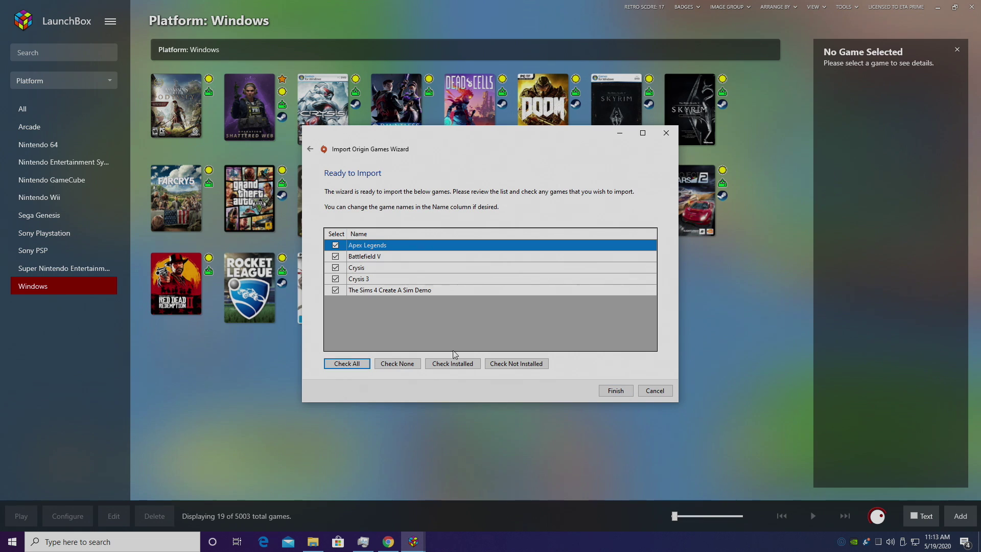
{"action": "left_click", "coordinate": [616, 391]}
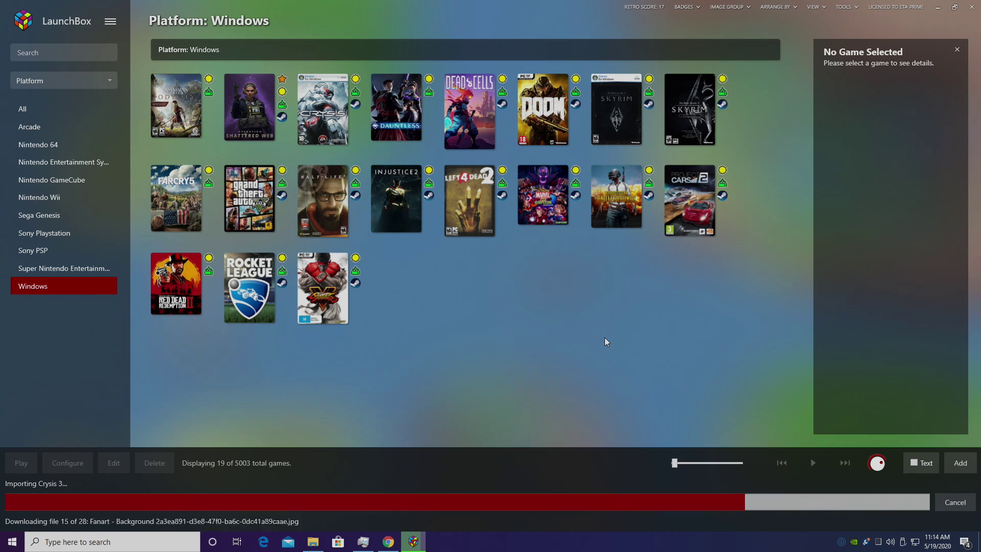
{"action": "left_click", "coordinate": [568, 293]}
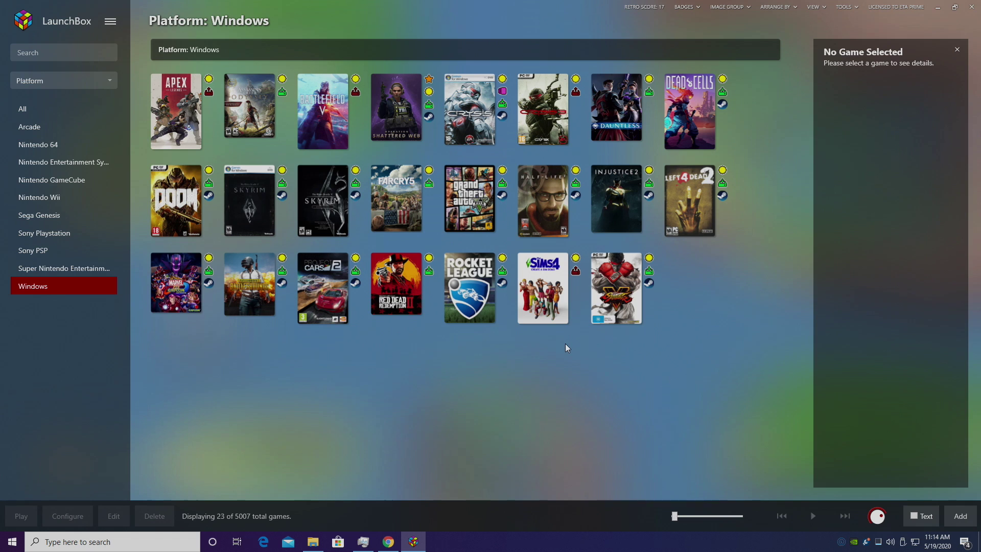
- Look over the game sources that can be imported, from Epic Games to Windows Games, without starting an import
{"action": "left_click", "coordinate": [115, 26]}
{"action": "mouse_move", "coordinate": [190, 84]}
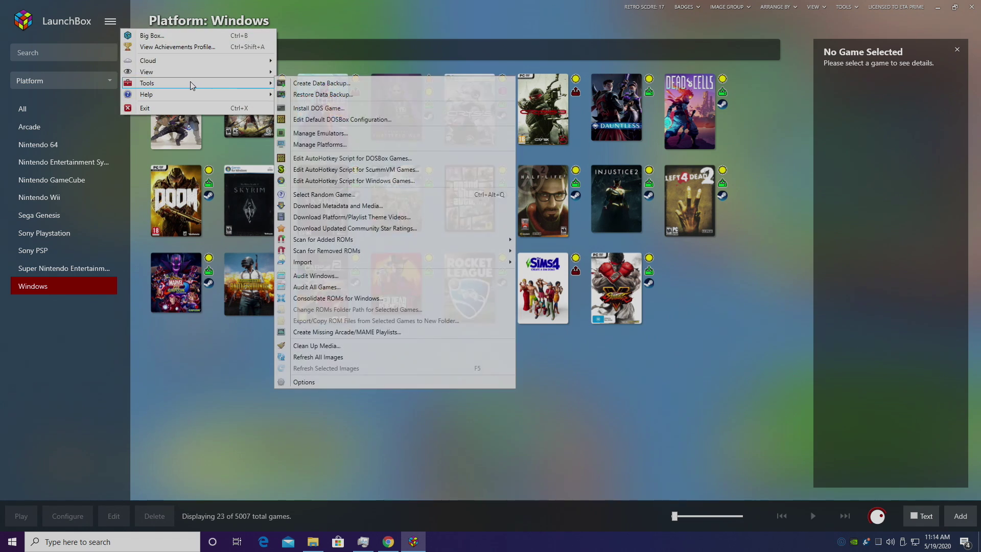
{"action": "mouse_move", "coordinate": [352, 259]}
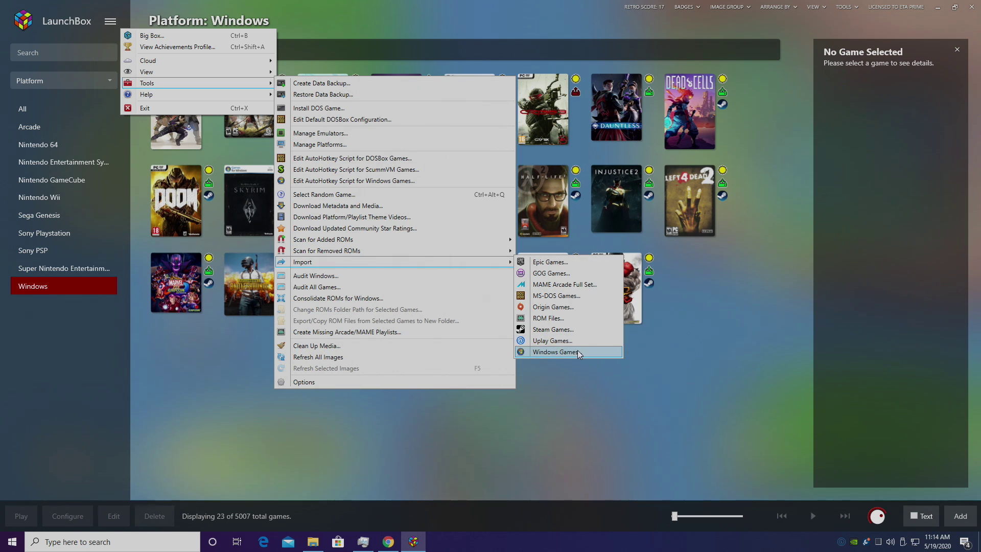
{"action": "left_click", "coordinate": [635, 392]}
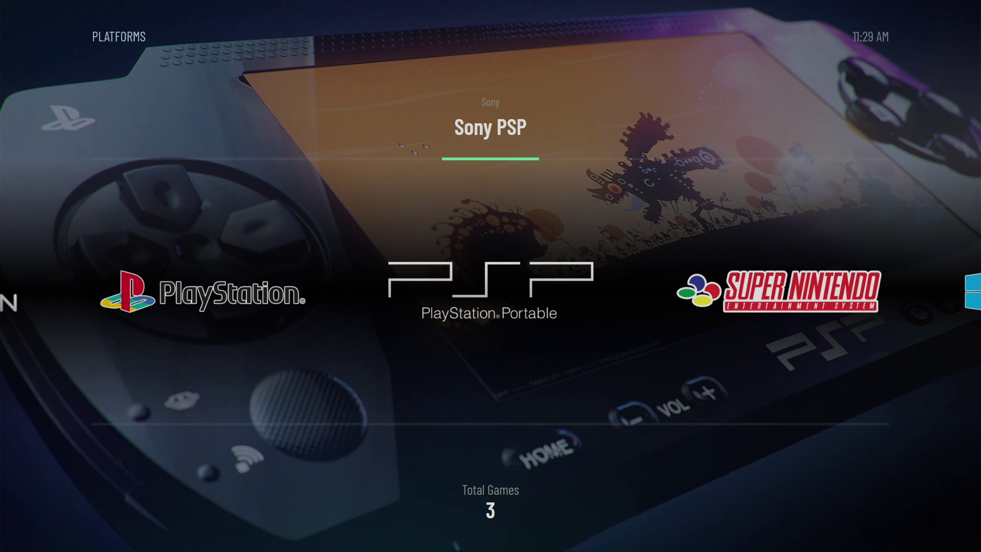
- In Big Box, browse the platform wheel back from Sony PSP to Sega Saturn and open its game list
{"action": "key", "text": "Left"}
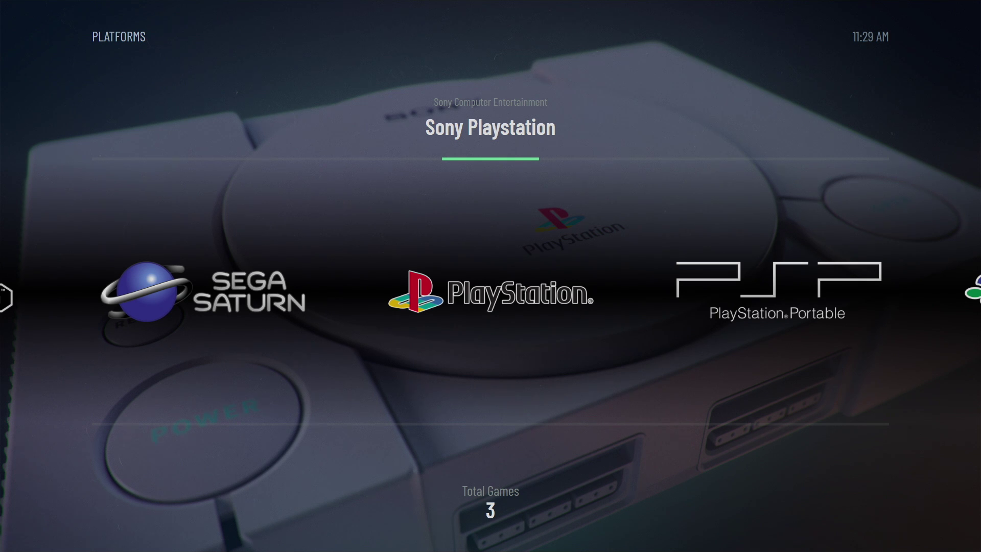
{"action": "key", "text": "Left"}
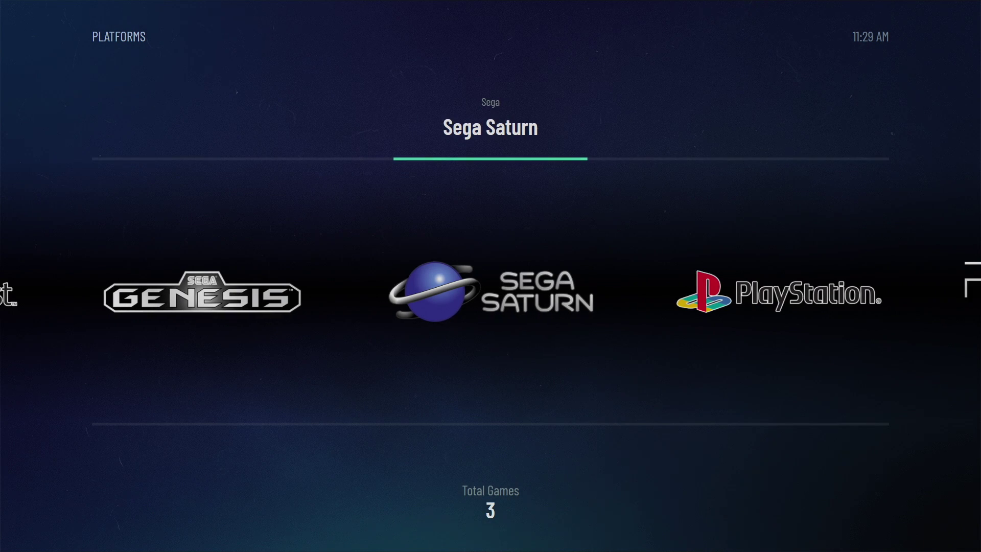
{"action": "key", "text": "Left"}
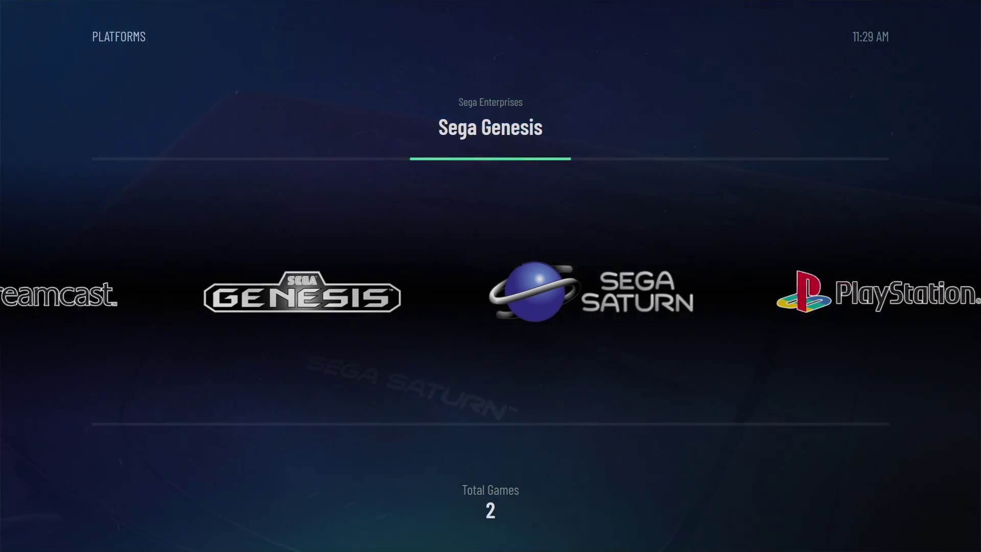
{"action": "key", "text": "Right"}
{"action": "key", "text": "Return"}
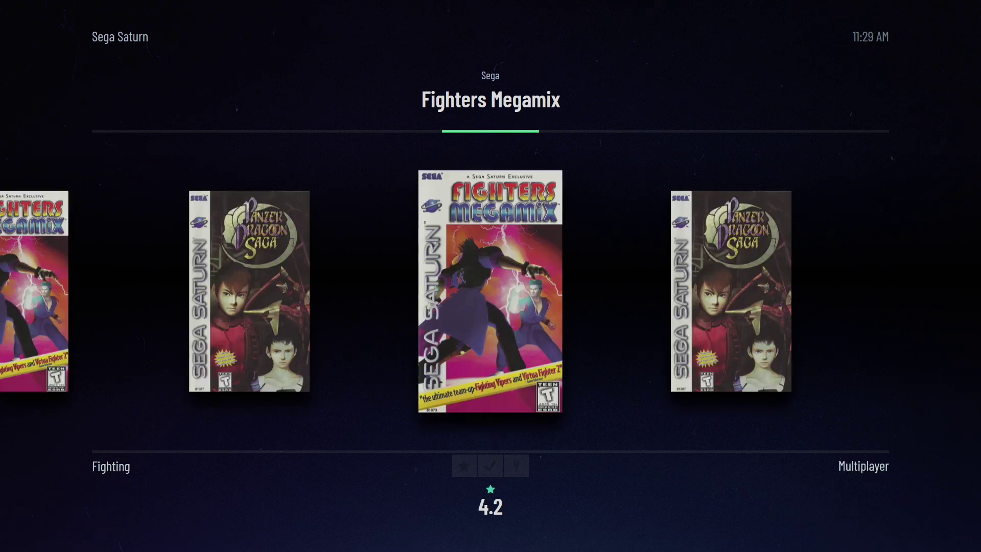
- Browse through the Sega Saturn box art as far as Panzer Dragoon Saga
{"action": "key", "text": "Right"}
{"action": "key", "text": "Right"}
{"action": "key", "text": "Right"}
{"action": "key", "text": "Right"}
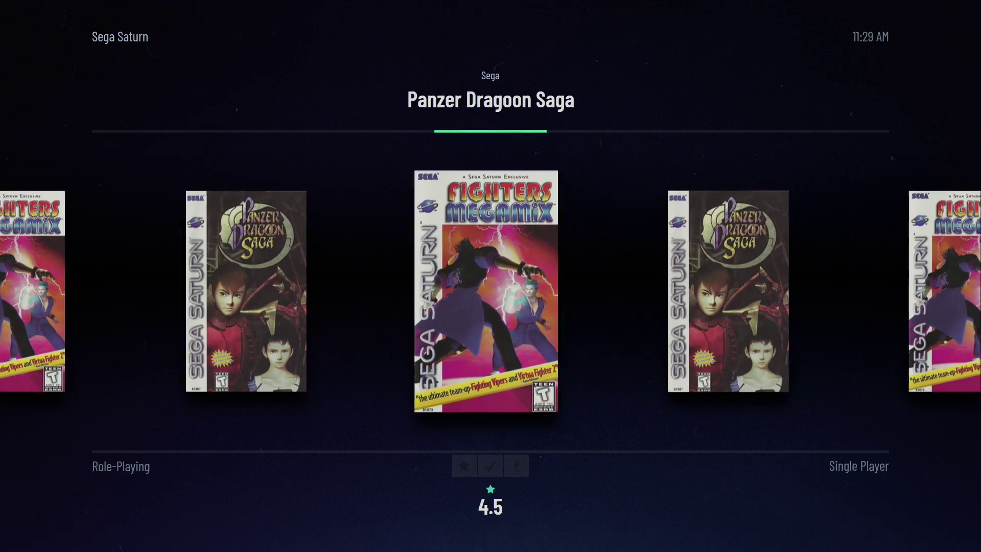
{"action": "key", "text": "Right"}
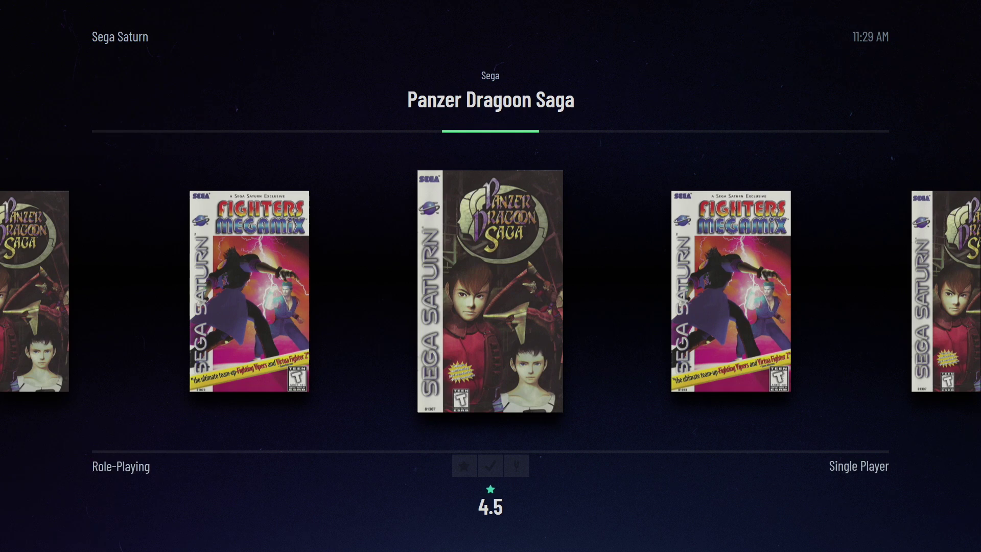
- Return to the platforms, open the Sega Genesis games and view the details page of Caliber .50
{"action": "key", "text": "Escape"}
{"action": "key", "text": "Left"}
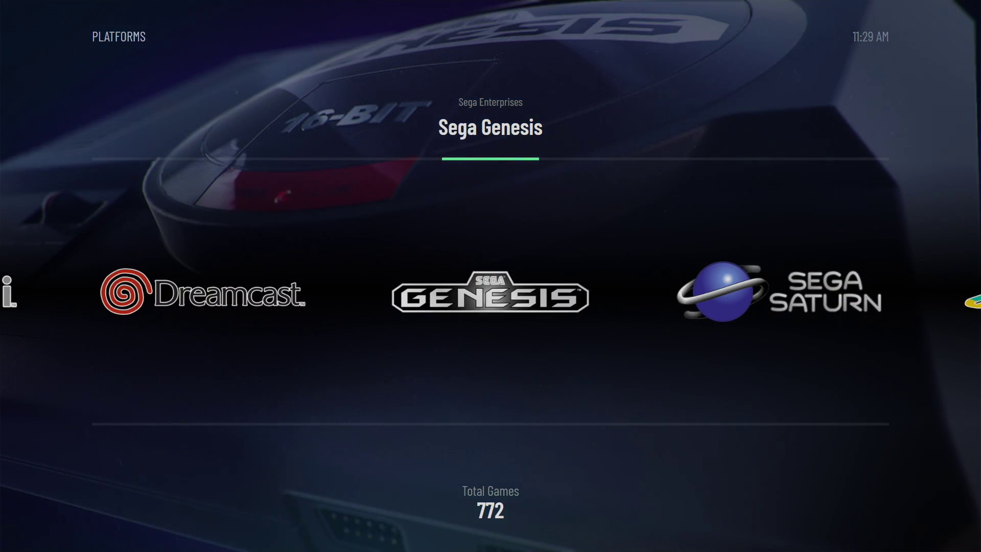
{"action": "key", "text": "Return"}
{"action": "key", "text": "Right"}
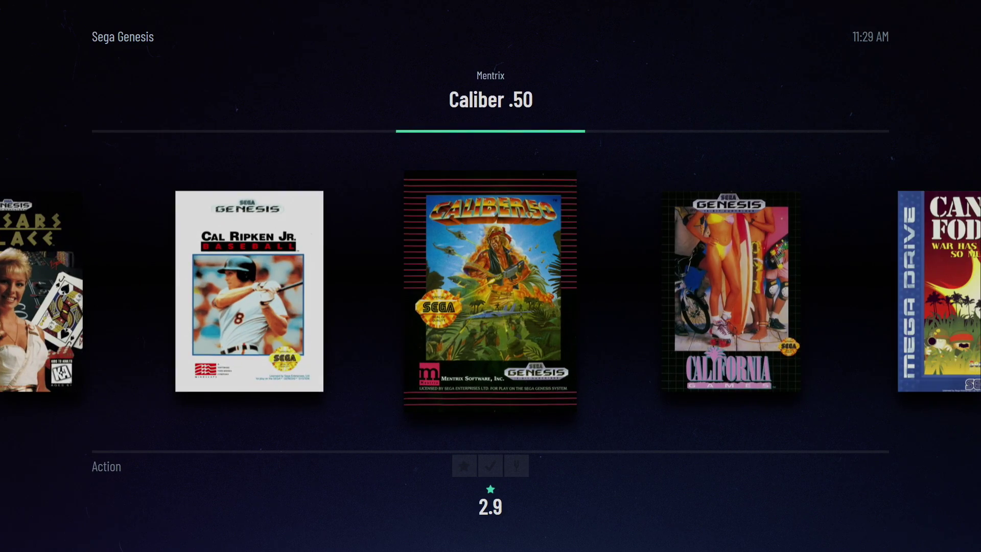
{"action": "key", "text": "Return"}
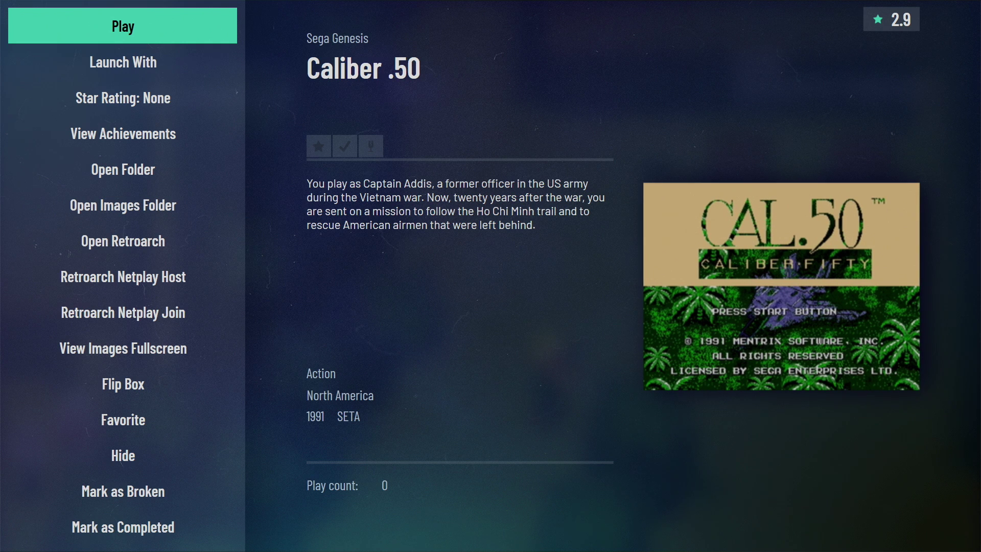
- Leave the Caliber .50 details for the platform wheel and move to Sega Dreamcast
{"action": "key", "text": "Escape"}
{"action": "key", "text": "Escape"}
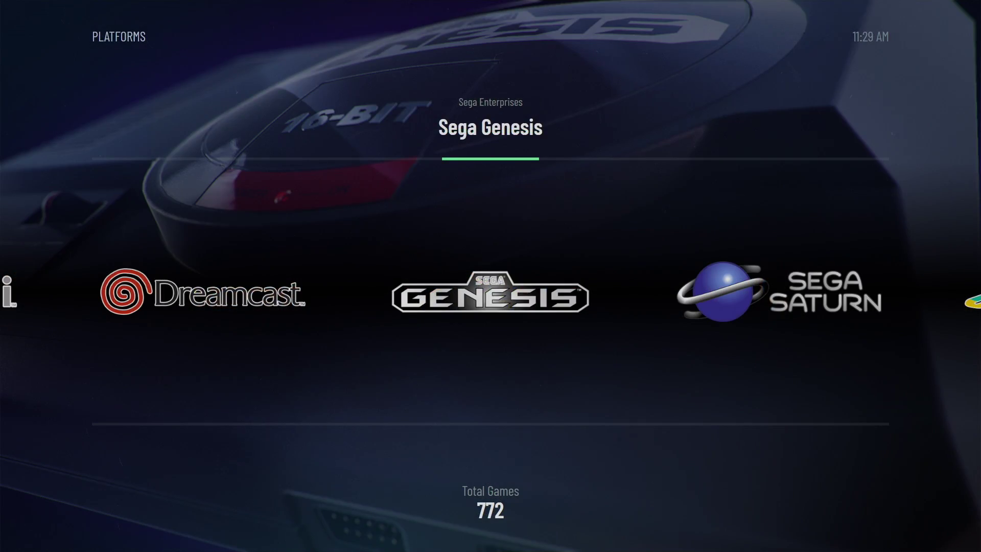
{"action": "key", "text": "Left"}
{"action": "key", "text": "Right"}
{"action": "key", "text": "Left"}
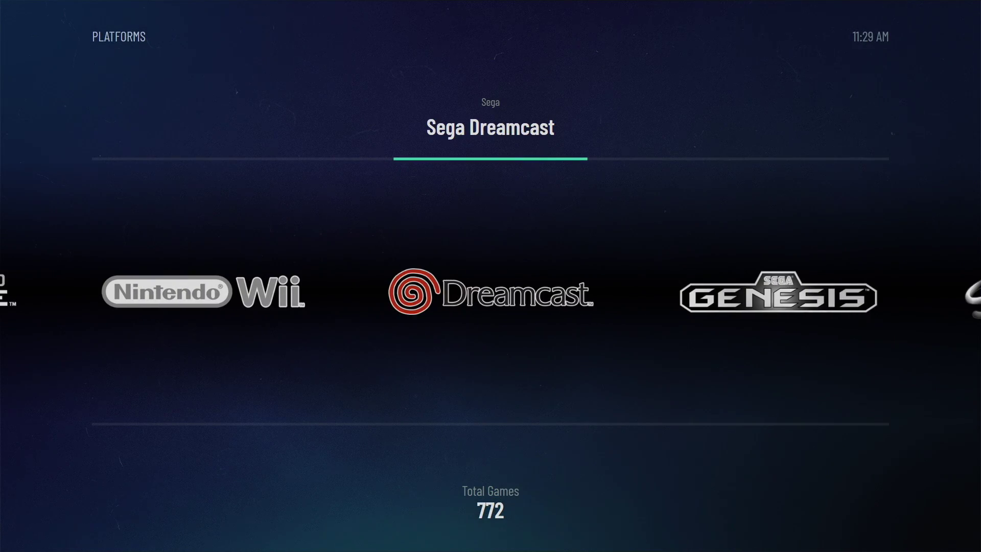
- Open the game list of the Sega Dreamcast platform
{"action": "key", "text": "Return"}
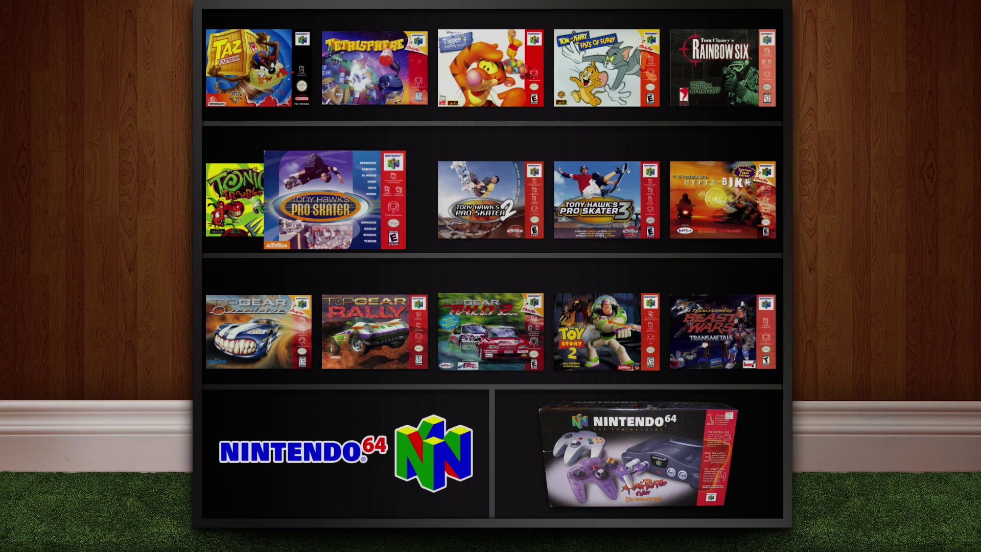
- View the Nintendo 64 game Tony Hawk's Pro Skater, move through its options to View Manual, and return to the platforms
{"action": "key", "text": "Return"}
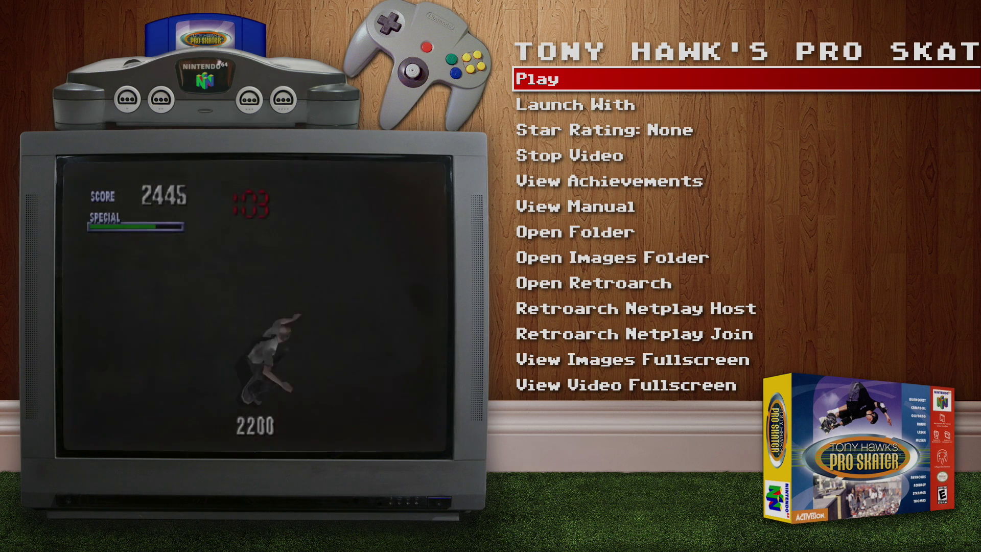
{"action": "key", "text": "Down"}
{"action": "key", "text": "Down"}
{"action": "key", "text": "Down"}
{"action": "key", "text": "Down"}
{"action": "key", "text": "Down"}
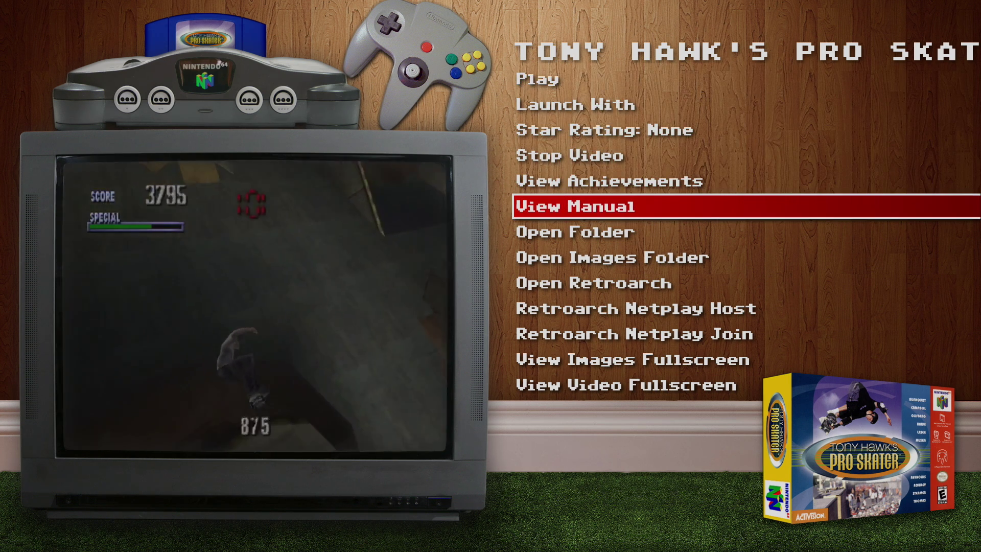
{"action": "key", "text": "Escape"}
{"action": "key", "text": "Escape"}
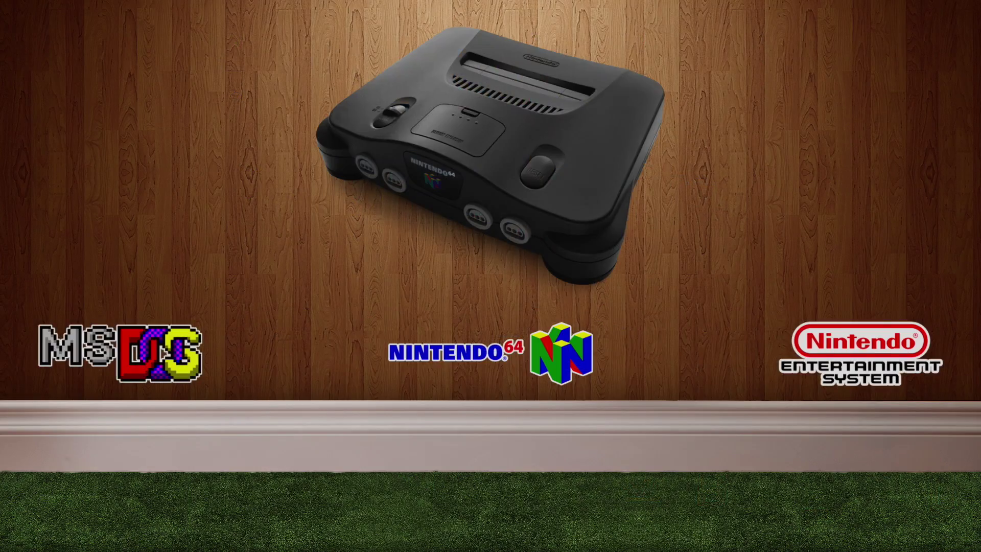
- Browse the platform wheel from Nintendo 64 to Sega Genesis and look through its cartridge shelf
{"action": "key", "text": "Right"}
{"action": "key", "text": "Right"}
{"action": "key", "text": "Right"}
{"action": "key", "text": "Right"}
{"action": "key", "text": "Right"}
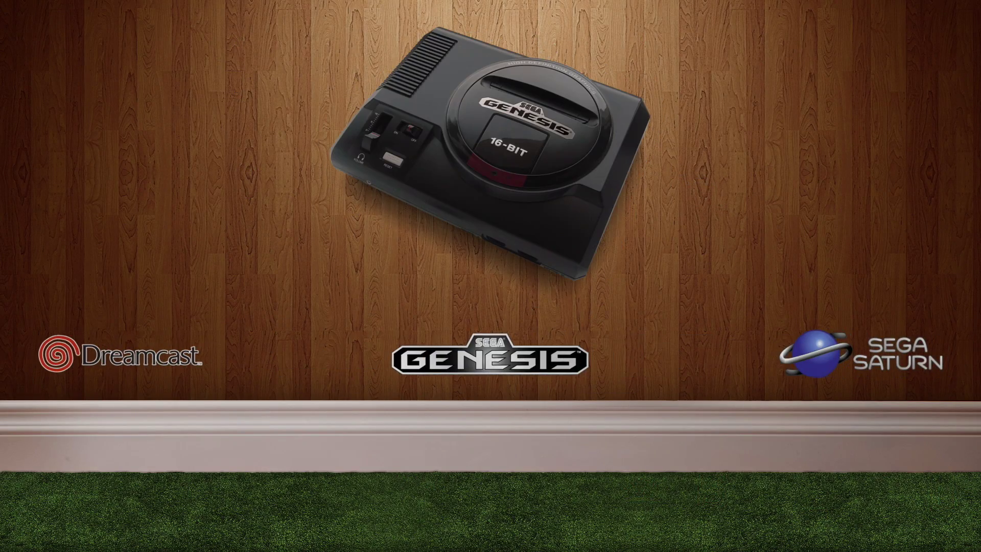
{"action": "key", "text": "Return"}
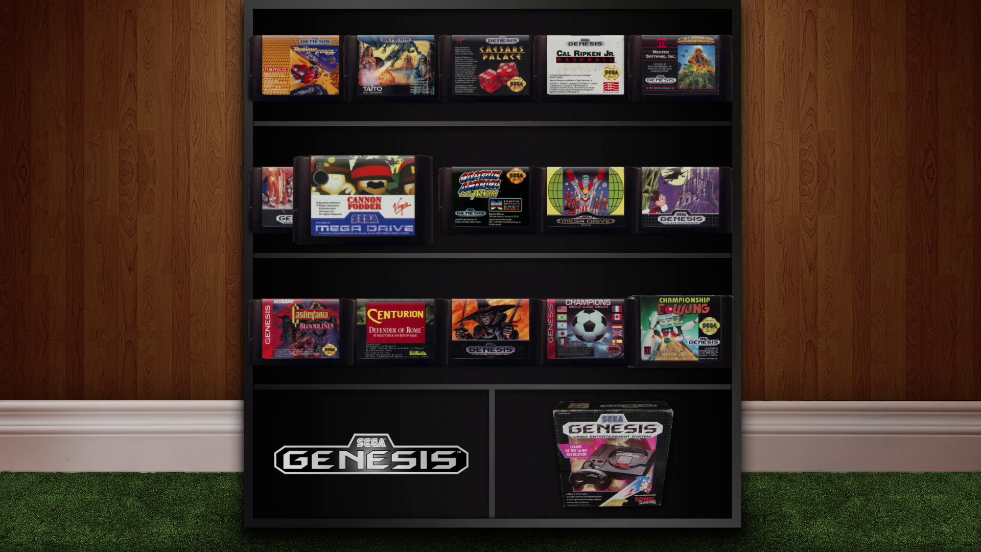
{"action": "key", "text": "Right"}
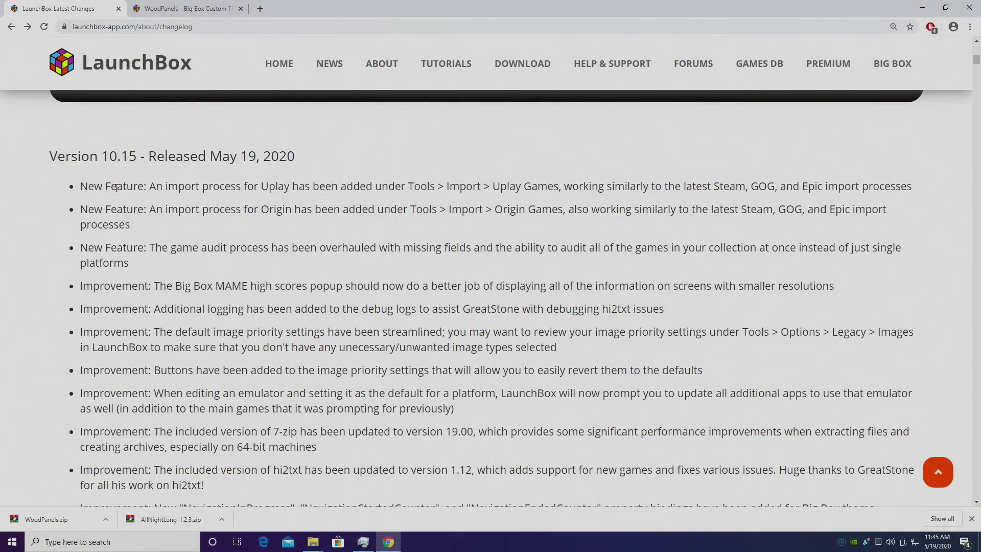
- In the web browser, review the LaunchBox version 10.15 changelog down to its fixes and return to its beginning
{"action": "scroll", "coordinate": [122, 231], "scroll_direction": "down", "scroll_amount": 5}
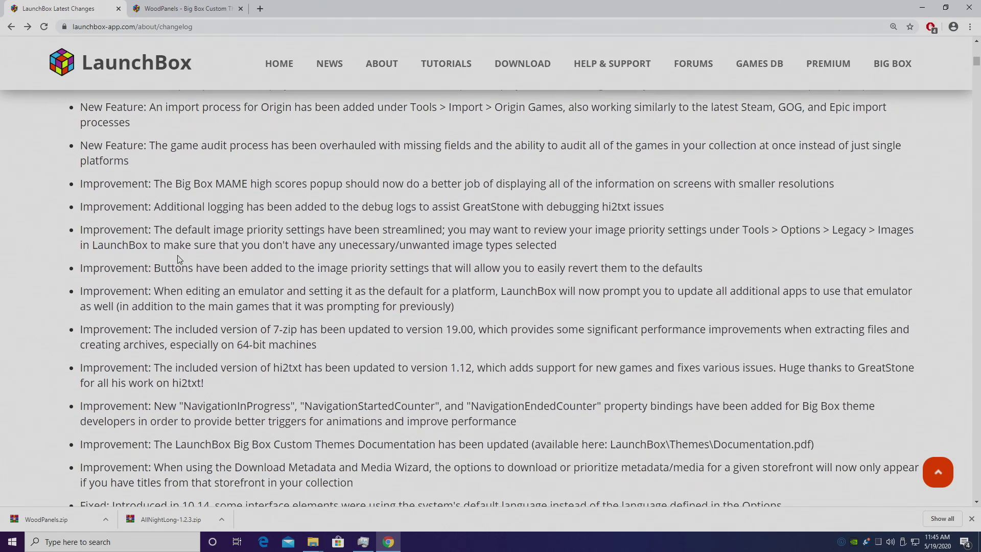
{"action": "scroll", "coordinate": [190, 292], "scroll_direction": "down", "scroll_amount": 4}
{"action": "scroll", "coordinate": [190, 292], "scroll_direction": "up", "scroll_amount": 6}
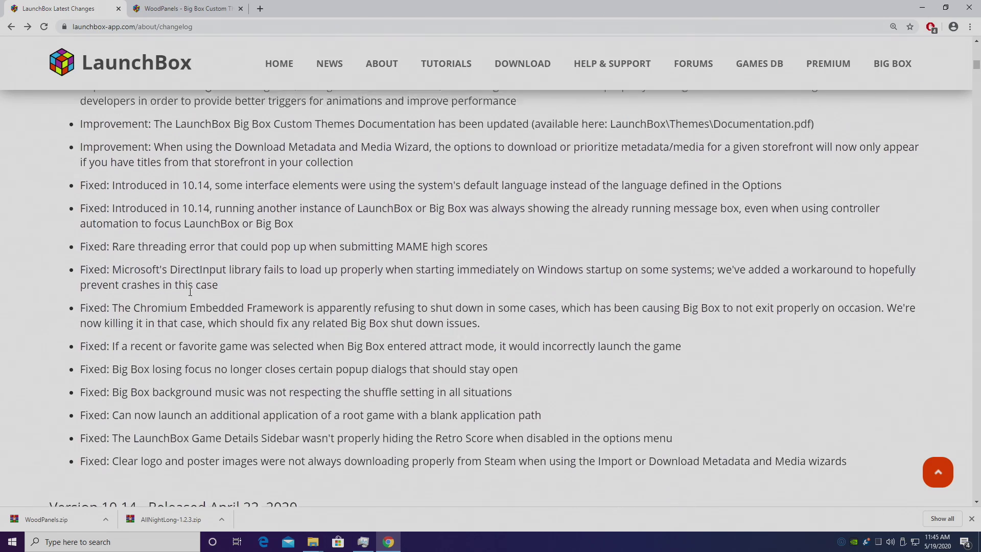
{"action": "scroll", "coordinate": [190, 291], "scroll_direction": "up", "scroll_amount": 3}
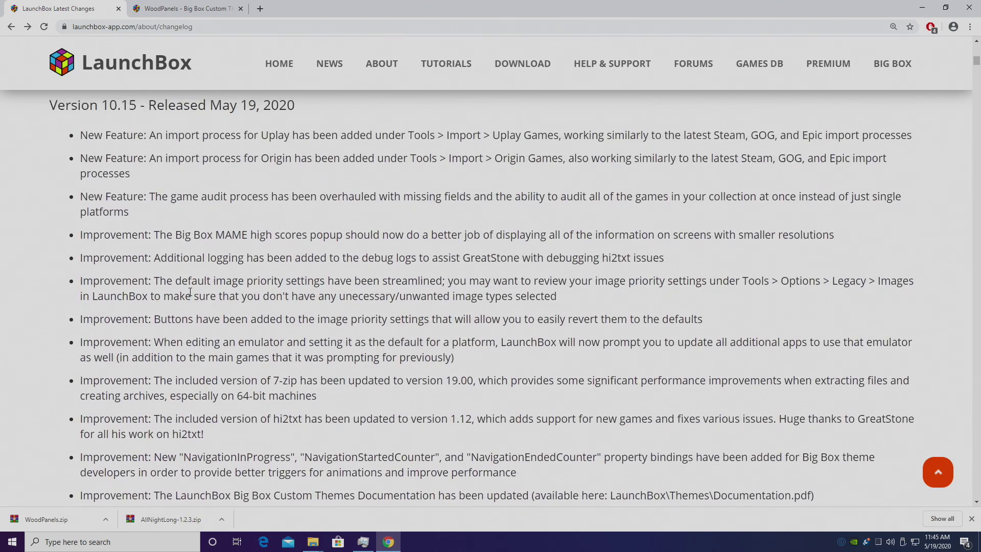